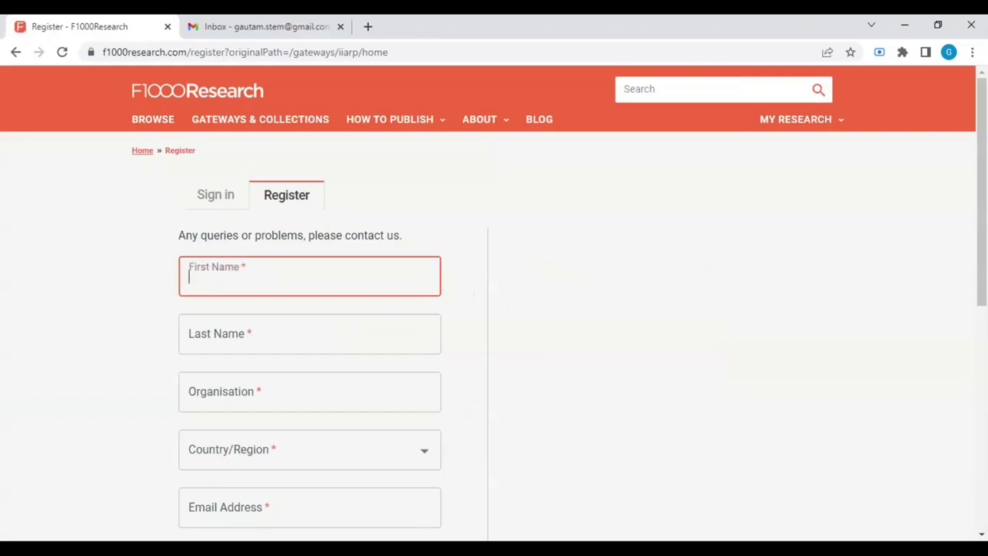
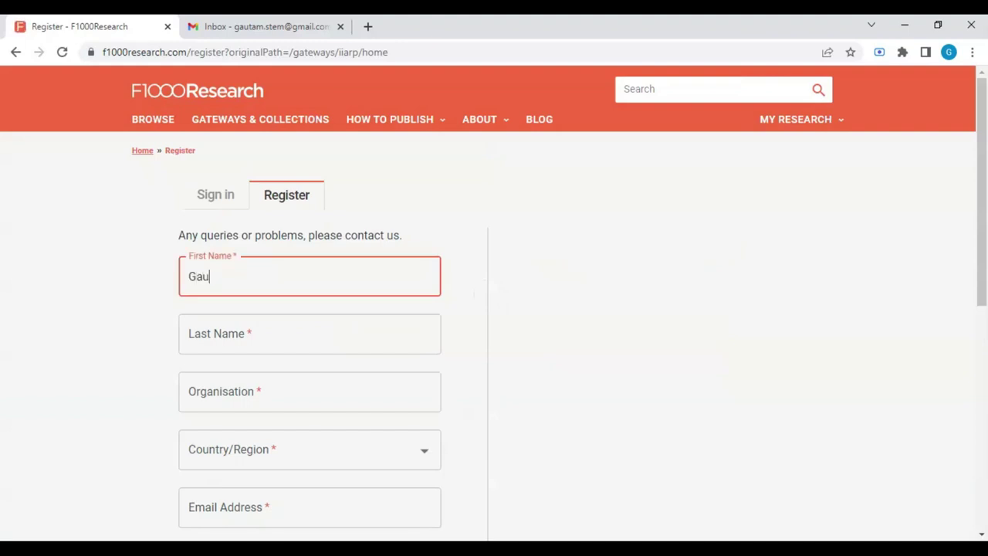
Enter the user's first and last name and the organisation CET, Bhubaneswar.
{"action": "key", "text": "Tab"}
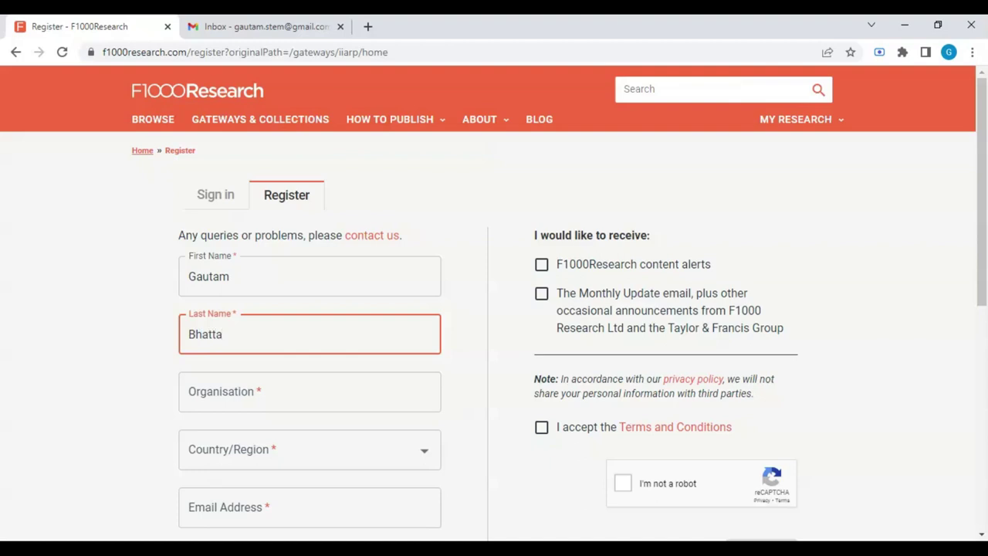
{"action": "scroll", "coordinate": [494, 308], "scroll_direction": "down", "scroll_amount": 1}
{"action": "key", "text": "Tab"}
{"action": "type", "text": "C"}
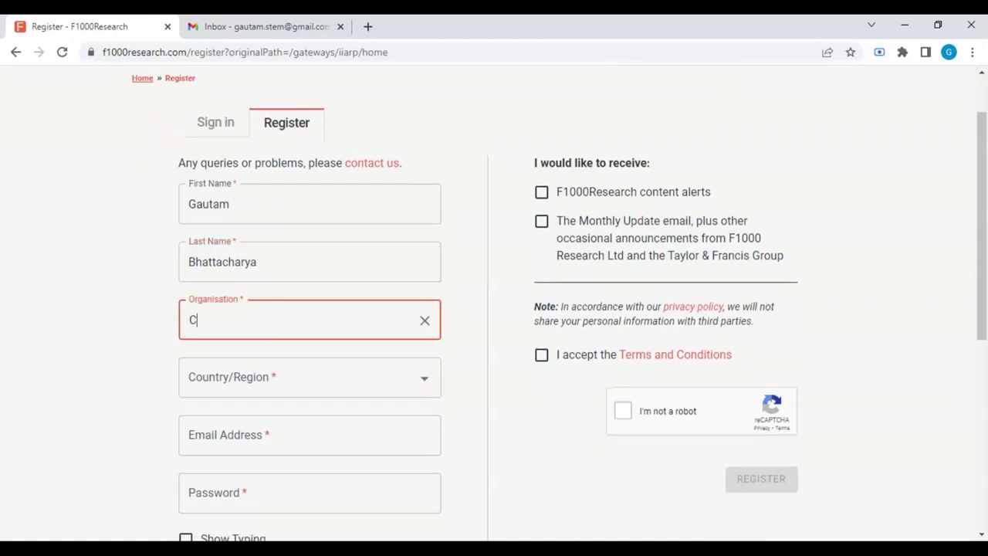
{"action": "type", "text": "ET, Bhubaneswar"}
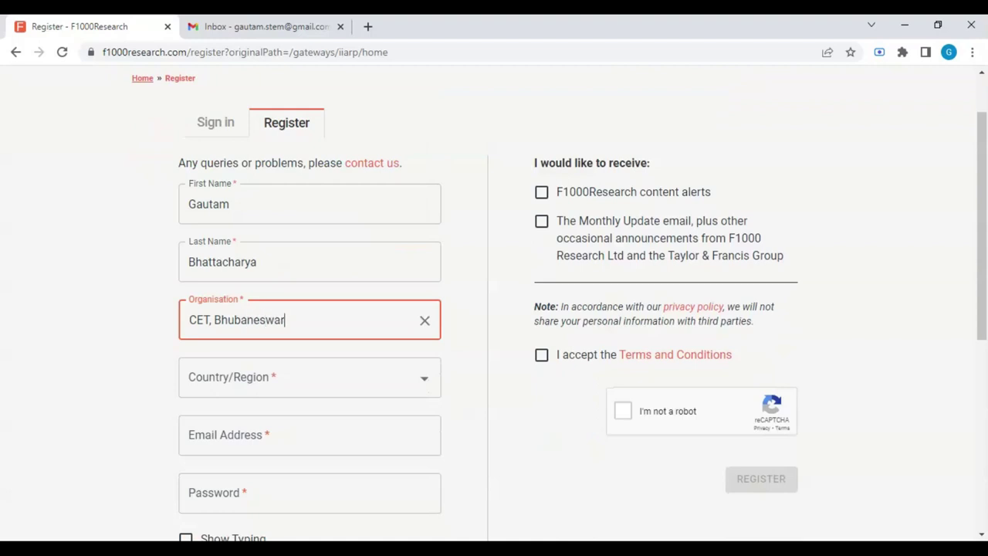
{"action": "scroll", "coordinate": [308, 231], "scroll_direction": "down", "scroll_amount": 2}
Select India as the country, then enter the email address and account password.
{"action": "left_click", "coordinate": [286, 232]}
{"action": "type", "text": "India"}
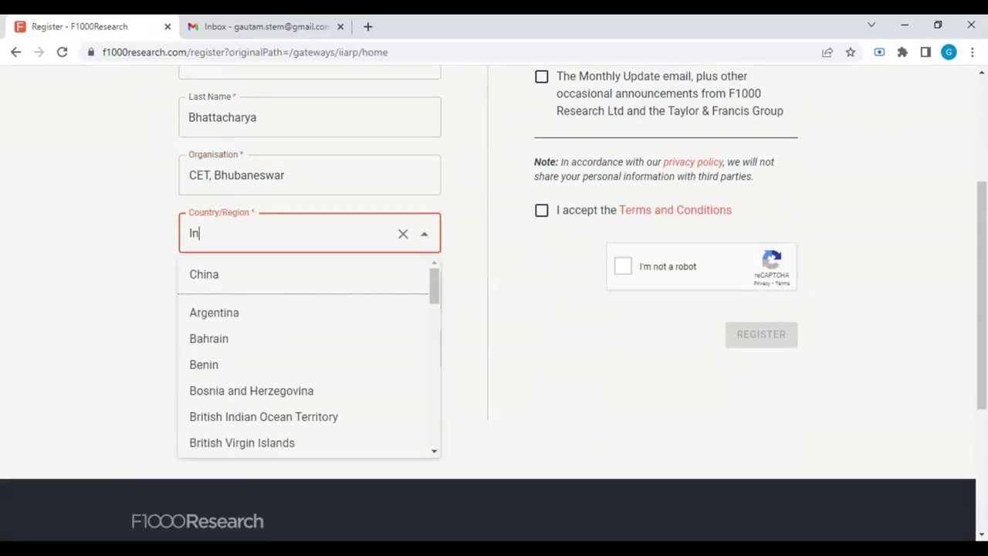
{"action": "left_click", "coordinate": [250, 302]}
{"action": "left_click", "coordinate": [249, 305]}
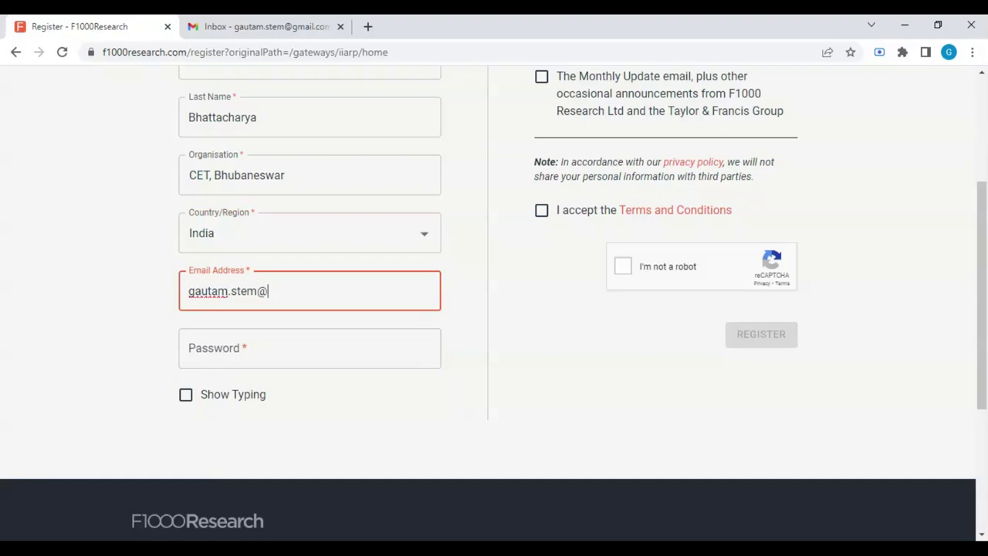
{"action": "left_click", "coordinate": [309, 348]}
{"action": "type", "text": "•••••••••"}
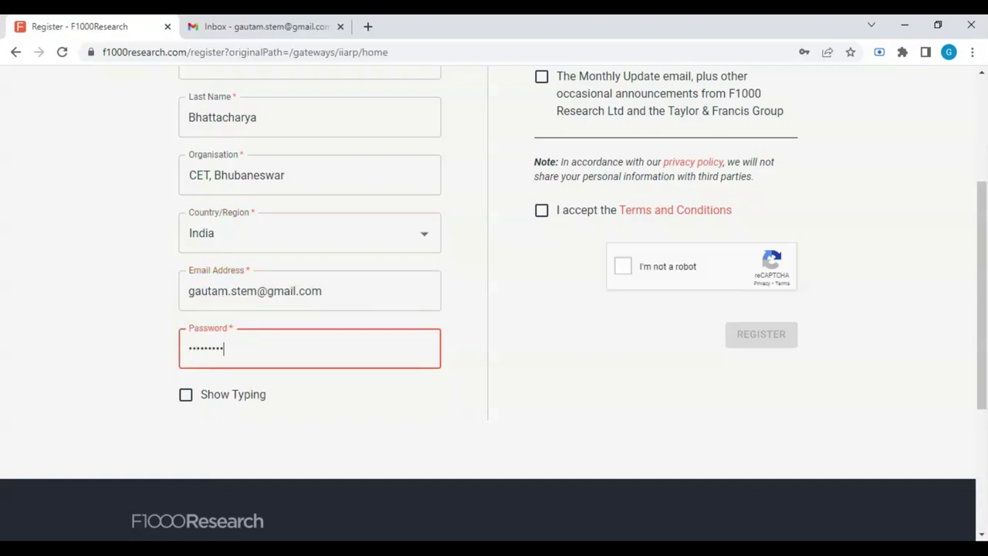
{"action": "scroll", "coordinate": [503, 337], "scroll_direction": "up", "scroll_amount": 2}
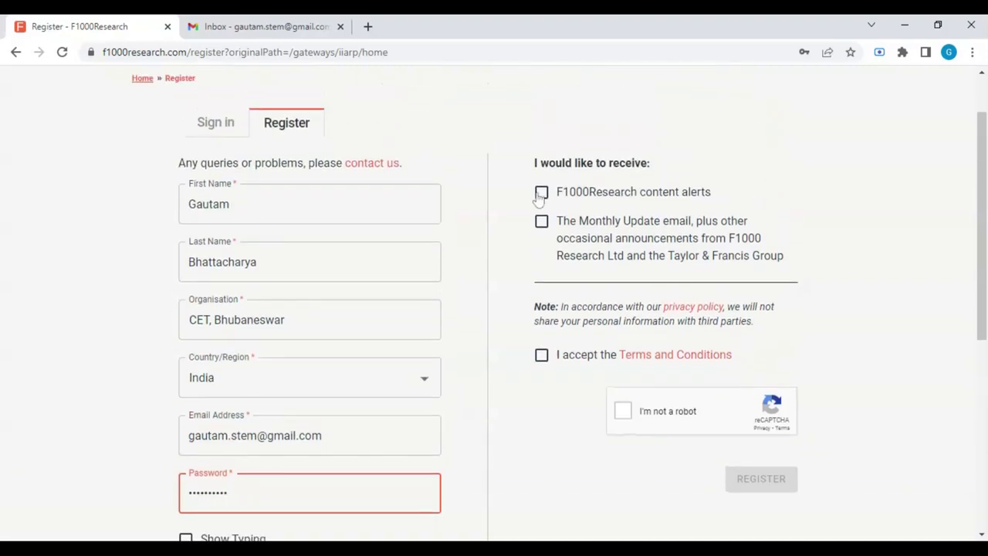
Opt in to the Monthly Update only, accept the Terms and Conditions, and pass reCAPTCHA.
{"action": "left_click", "coordinate": [541, 192]}
{"action": "left_click", "coordinate": [541, 268]}
{"action": "left_click", "coordinate": [541, 192]}
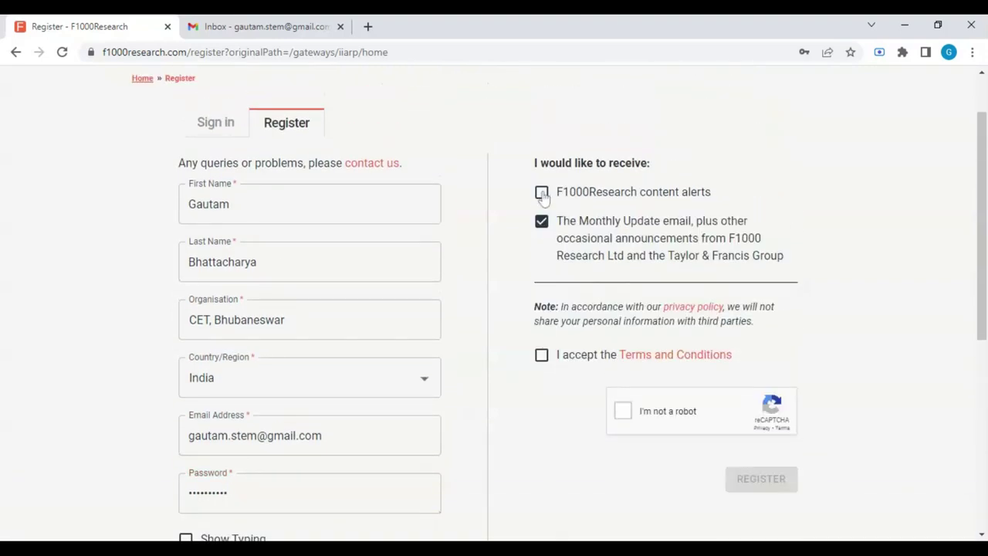
{"action": "scroll", "coordinate": [542, 232], "scroll_direction": "down", "scroll_amount": 1}
{"action": "left_click", "coordinate": [541, 282]}
{"action": "left_click", "coordinate": [623, 339]}
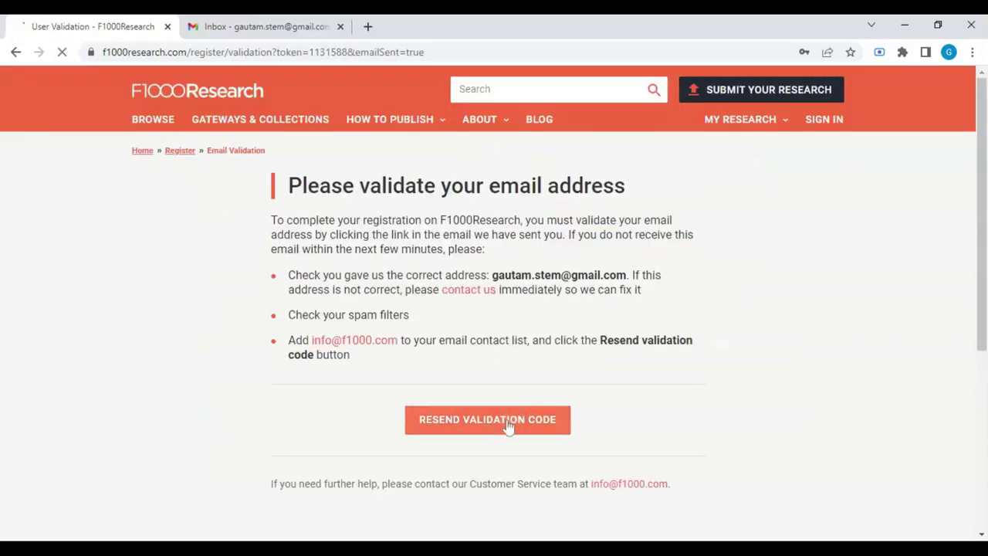
In Gmail, open the 'Please validate your email address' message and follow its validation link.
{"action": "left_click", "coordinate": [276, 28]}
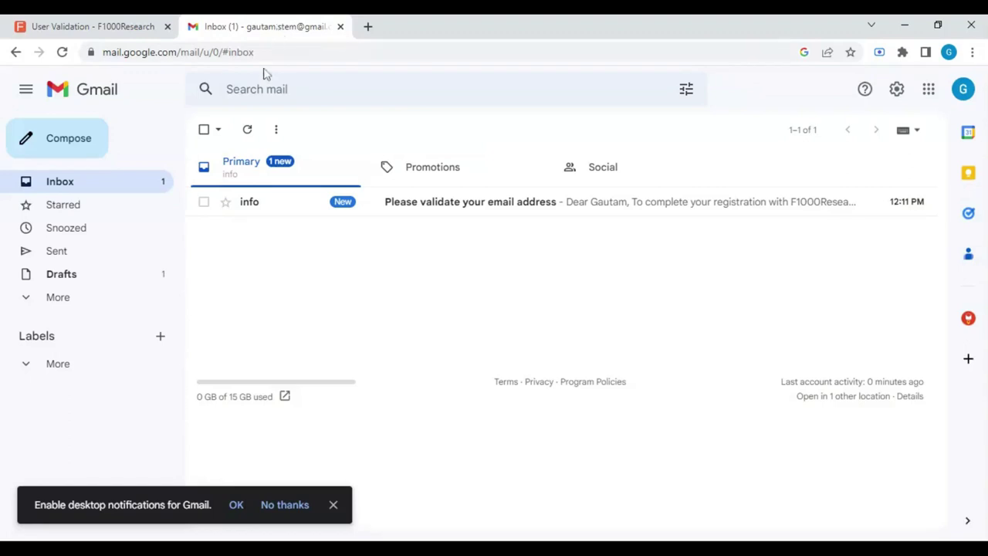
{"action": "left_click", "coordinate": [457, 210]}
{"action": "scroll", "coordinate": [336, 214], "scroll_direction": "down", "scroll_amount": 1}
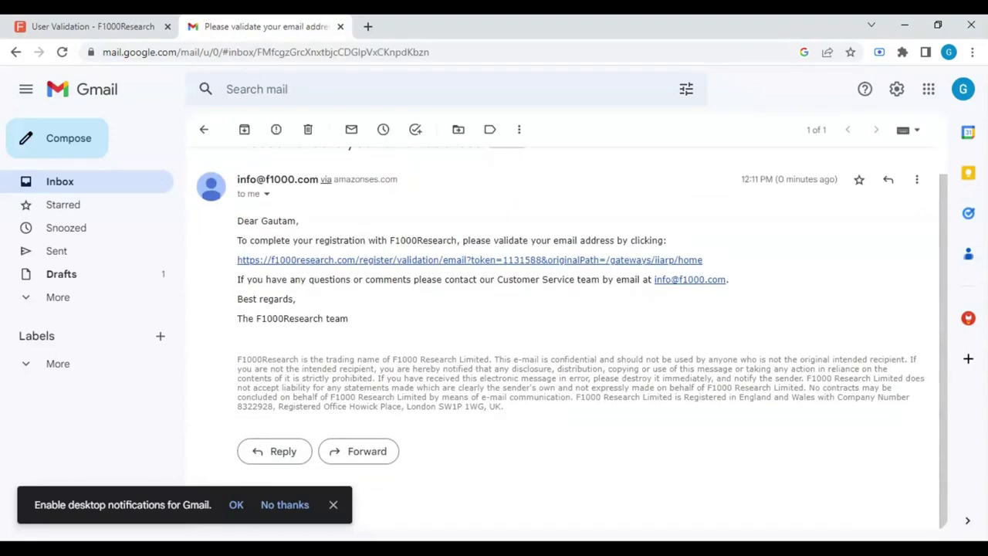
{"action": "left_click", "coordinate": [457, 260]}
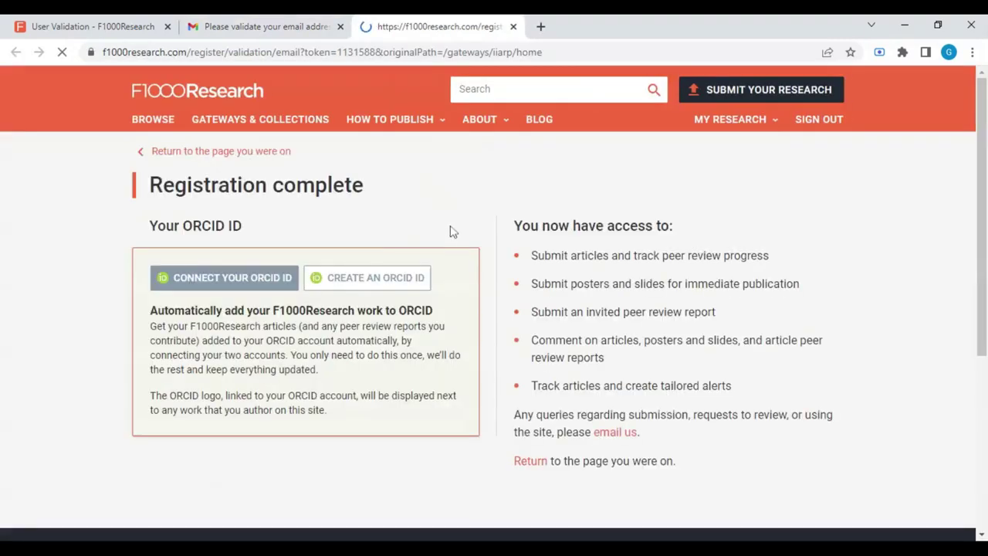
{"action": "scroll", "coordinate": [450, 229], "scroll_direction": "down", "scroll_amount": 2}
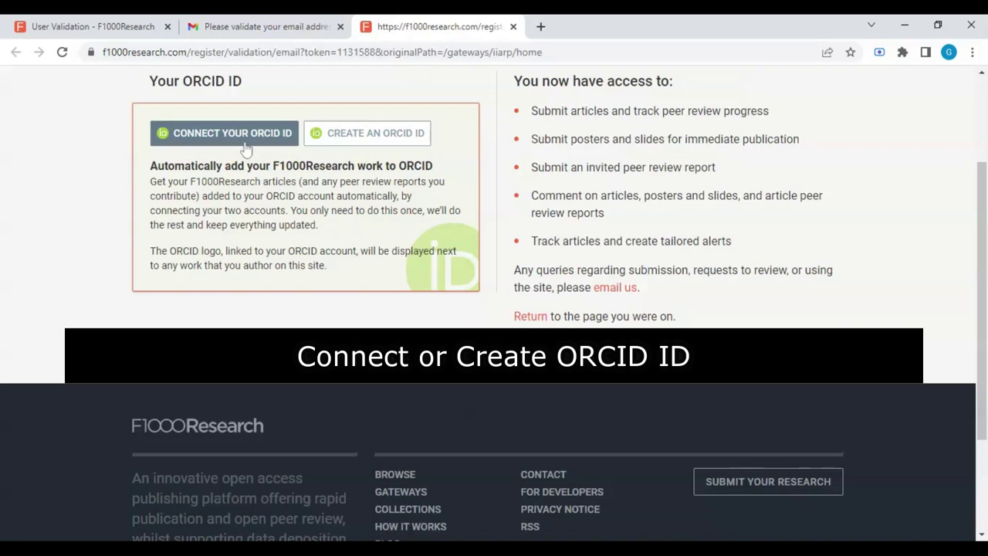
{"action": "left_click", "coordinate": [241, 138]}
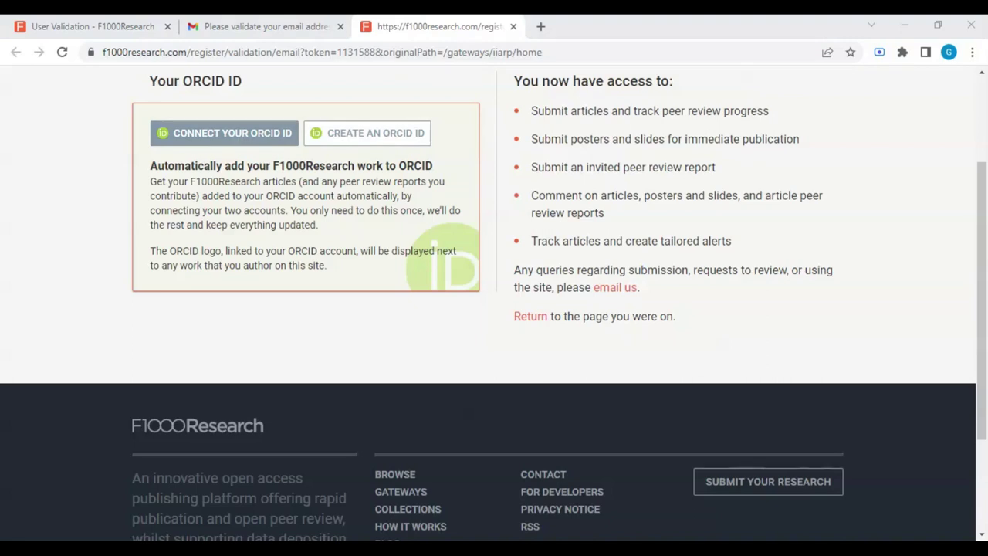
{"action": "left_click", "coordinate": [374, 139]}
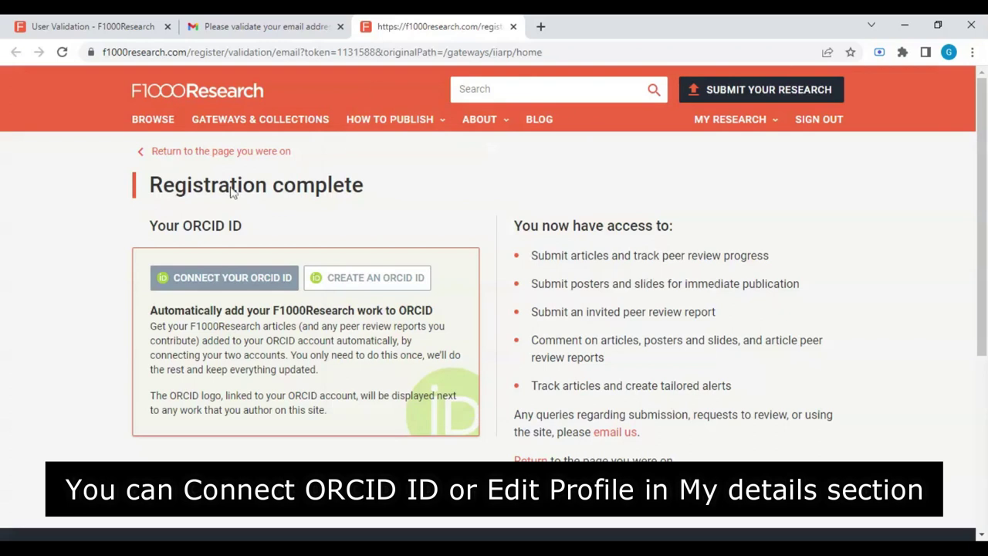
Open My Details from the MY RESEARCH menu and review the profile, email, password and ORCID sections.
{"action": "mouse_move", "coordinate": [756, 121]}
{"action": "left_click", "coordinate": [729, 213]}
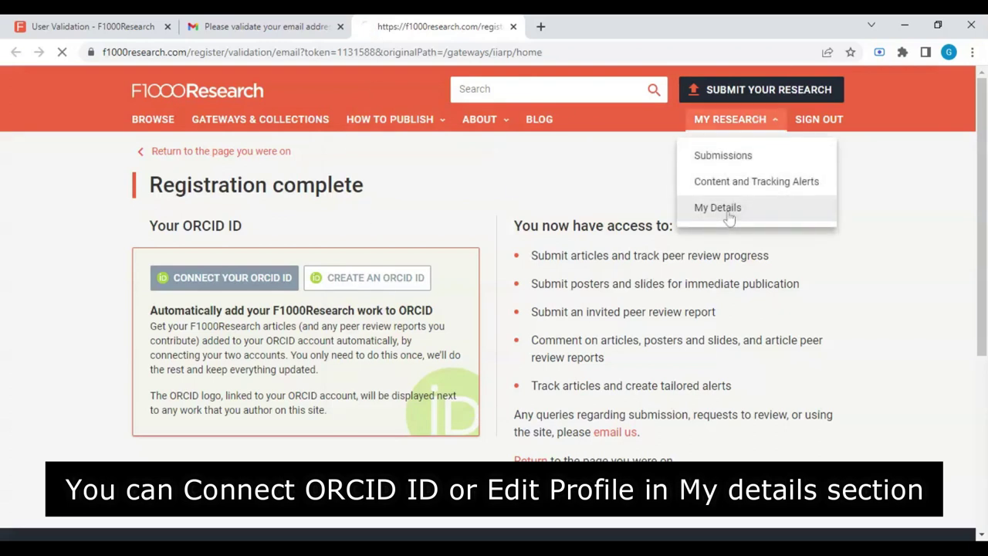
{"action": "scroll", "coordinate": [216, 267], "scroll_direction": "down", "scroll_amount": 1}
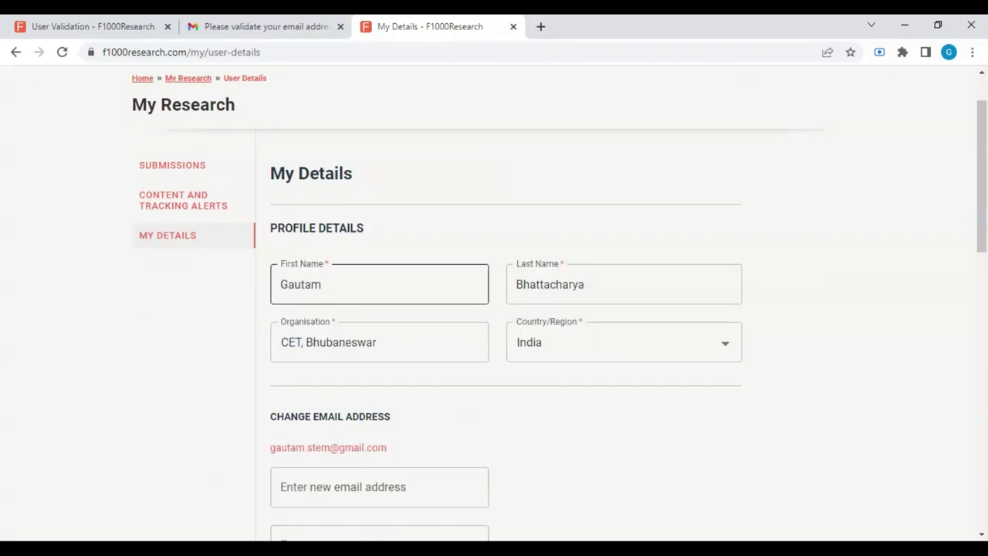
{"action": "scroll", "coordinate": [356, 249], "scroll_direction": "down", "scroll_amount": 3}
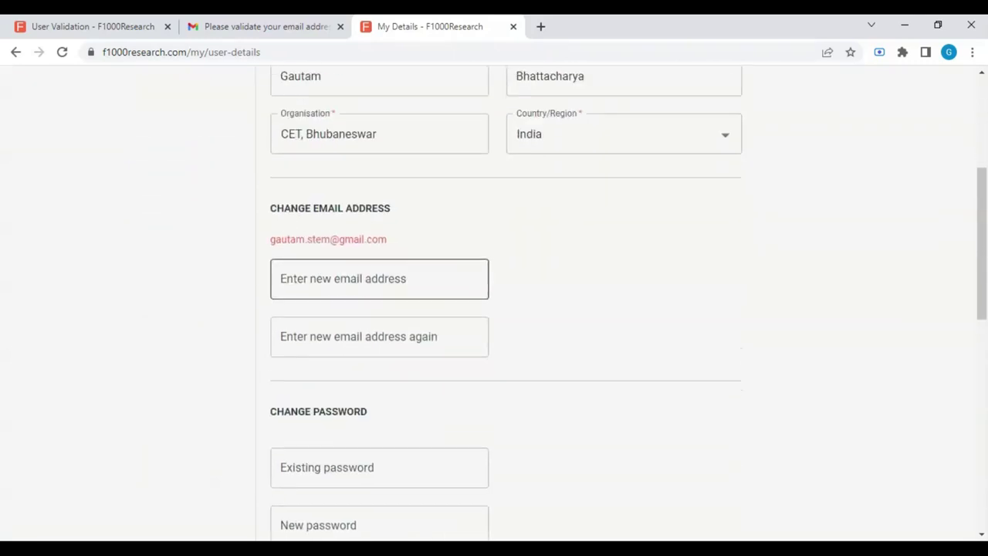
{"action": "scroll", "coordinate": [332, 303], "scroll_direction": "down", "scroll_amount": 2}
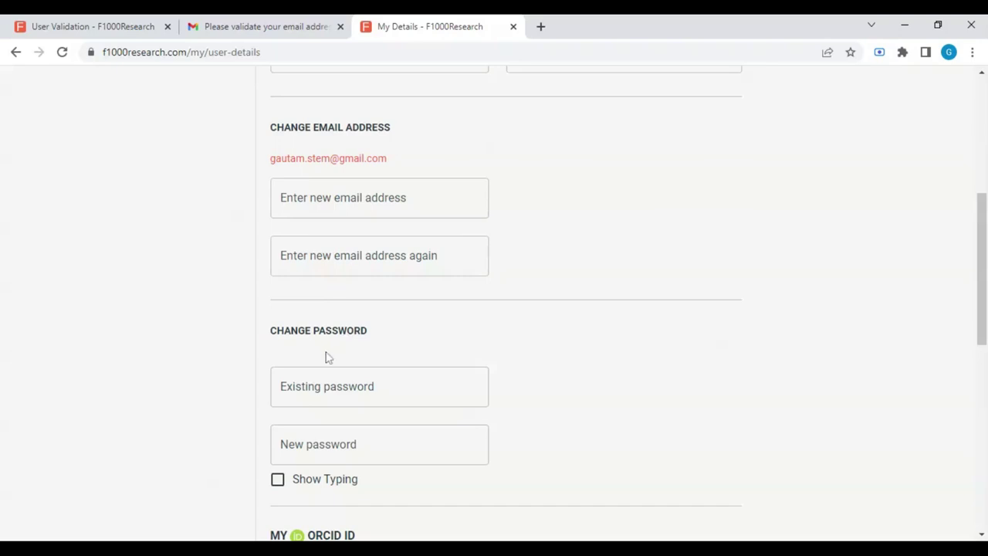
{"action": "scroll", "coordinate": [338, 374], "scroll_direction": "down", "scroll_amount": 2}
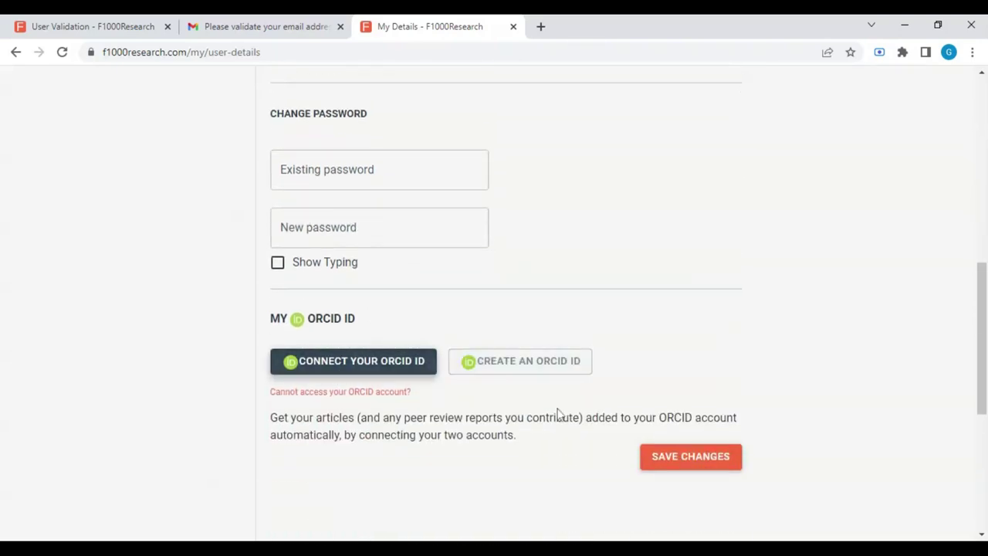
{"action": "scroll", "coordinate": [545, 400], "scroll_direction": "up", "scroll_amount": 8}
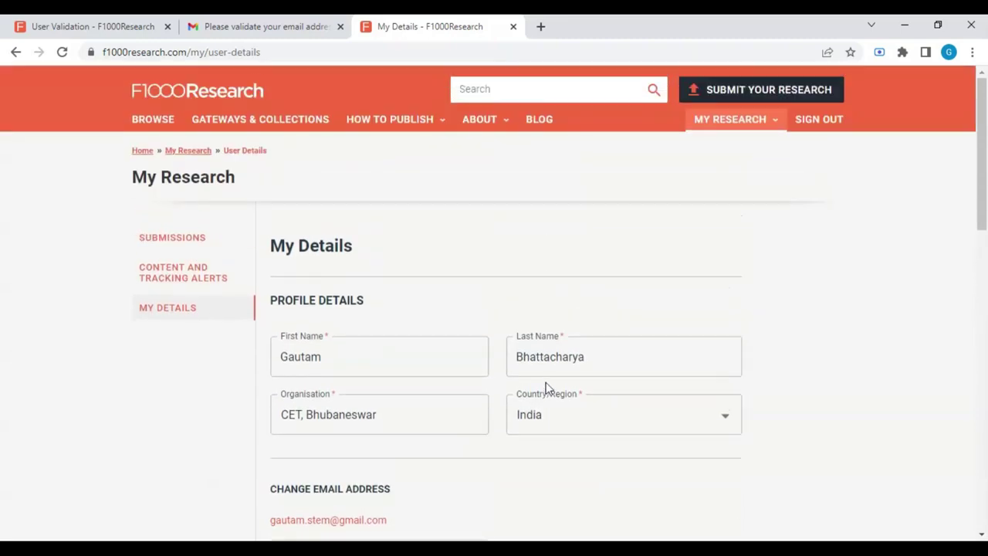
{"action": "scroll", "coordinate": [479, 340], "scroll_direction": "down", "scroll_amount": 6}
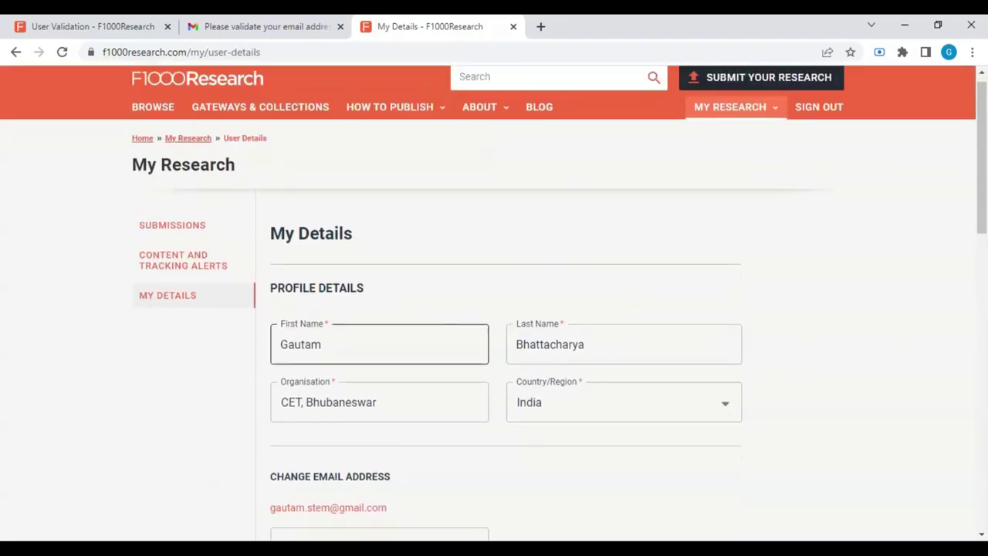
{"action": "scroll", "coordinate": [485, 379], "scroll_direction": "down", "scroll_amount": 4}
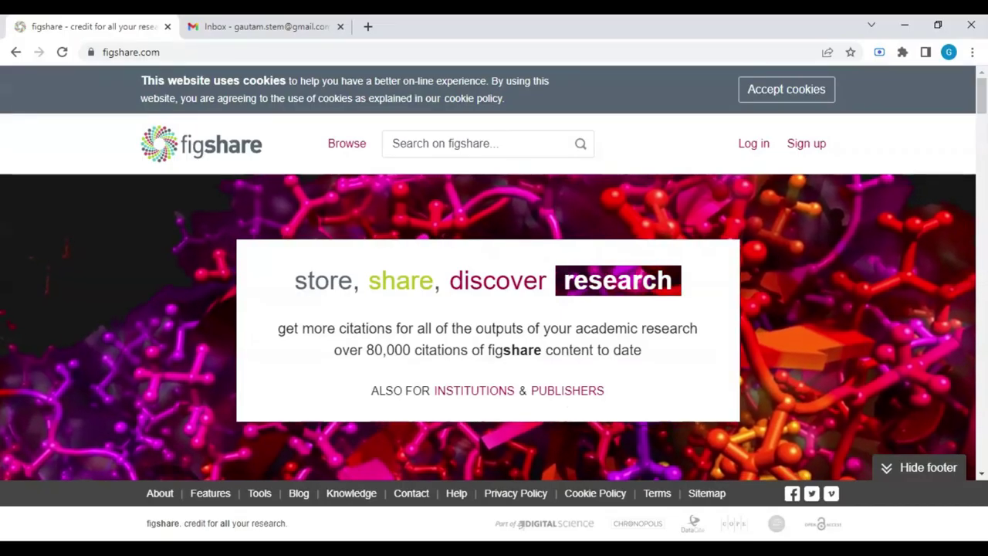
Load figshare, begin signing up, and enter the user's first and last name.
{"action": "left_click", "coordinate": [139, 52]}
{"action": "key", "text": "End"}
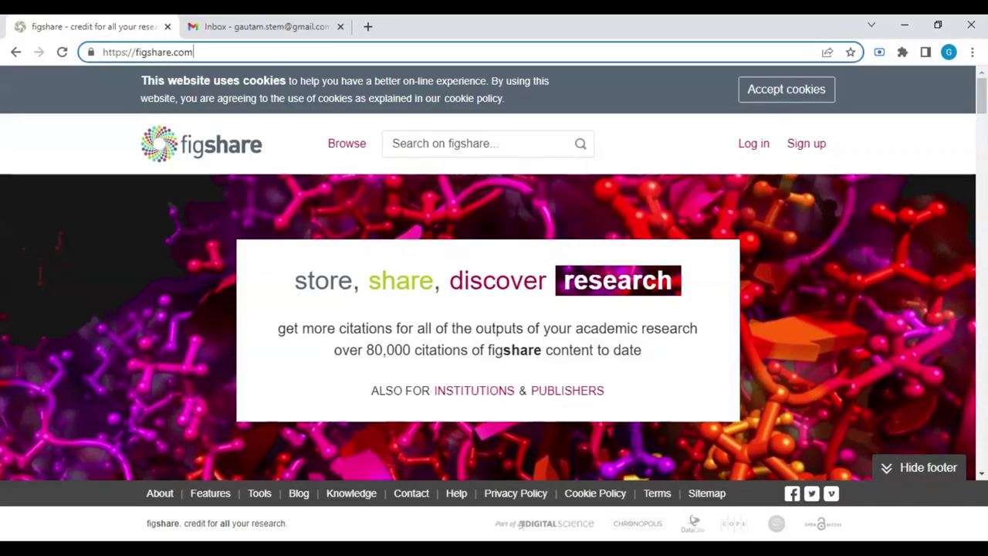
{"action": "left_click", "coordinate": [798, 151]}
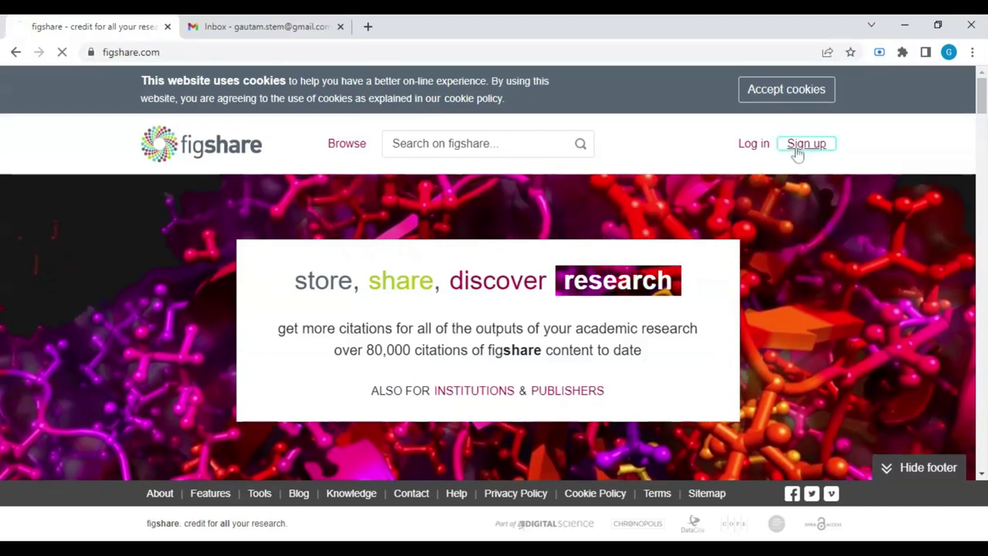
{"action": "left_click", "coordinate": [490, 268]}
{"action": "left_click", "coordinate": [490, 258]}
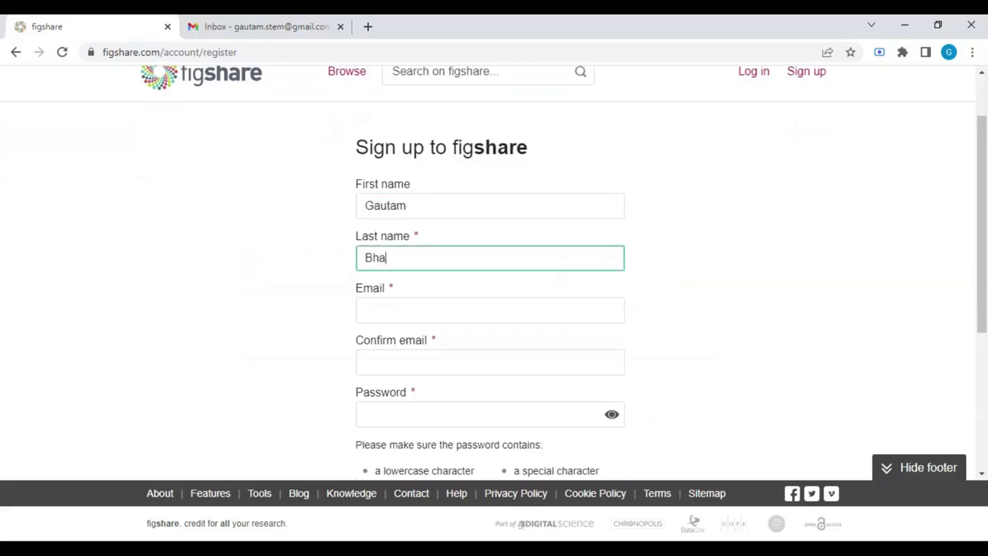
Fill in the email, confirm email and account password fields of the sign-up form.
{"action": "left_click", "coordinate": [411, 309]}
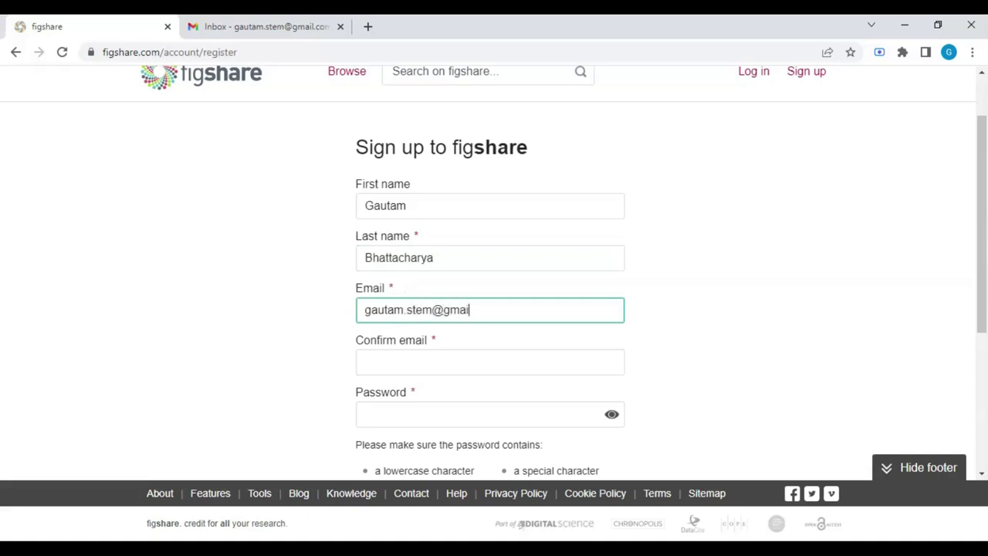
{"action": "scroll", "coordinate": [490, 309], "scroll_direction": "down", "scroll_amount": 2}
{"action": "left_click", "coordinate": [489, 218]}
{"action": "left_click", "coordinate": [411, 259]}
{"action": "scroll", "coordinate": [426, 240], "scroll_direction": "down", "scroll_amount": 1}
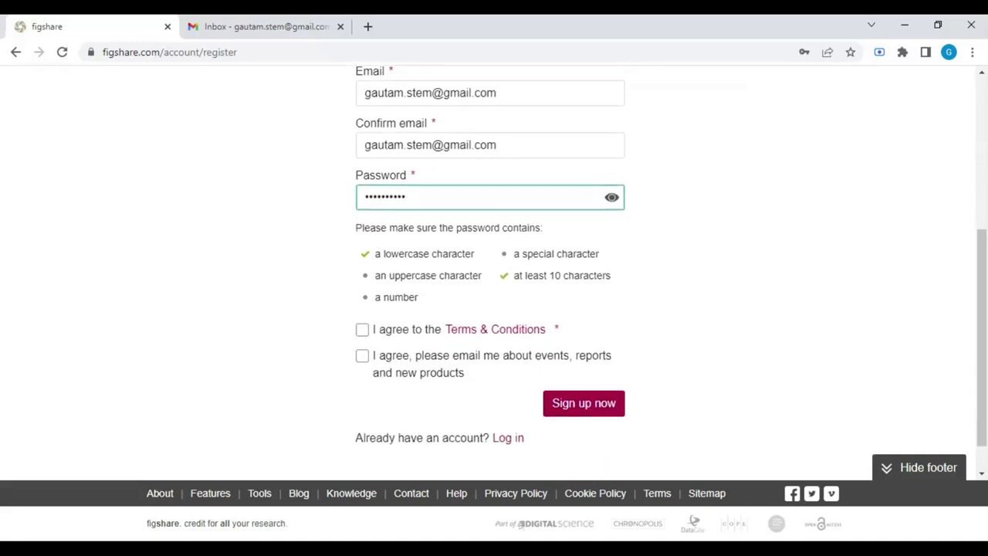
{"action": "key", "text": "ctrl+a"}
{"action": "key", "text": "BackSpace"}
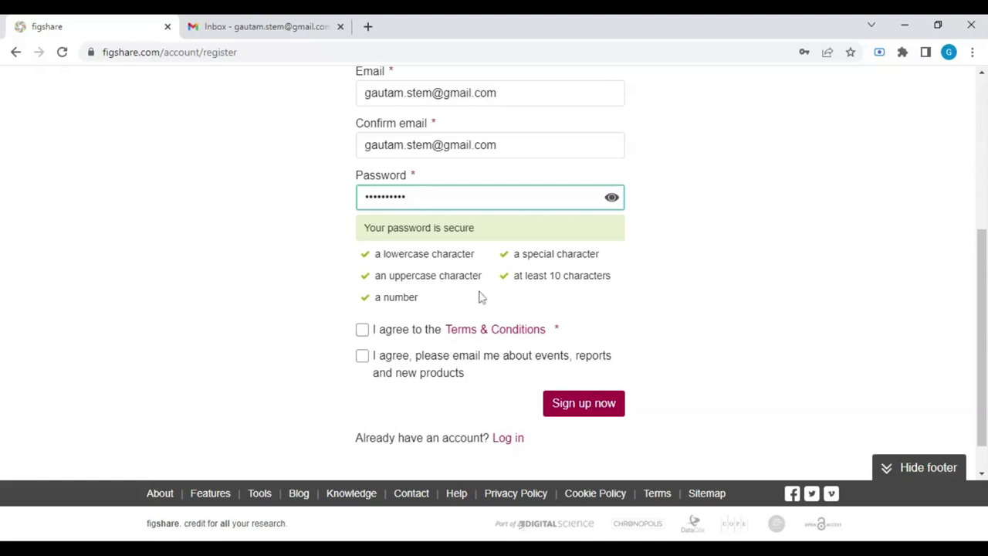
Accept the terms, submit sign-up, and activate the account from the Gmail verification email.
{"action": "left_click", "coordinate": [363, 332]}
{"action": "left_click", "coordinate": [548, 399]}
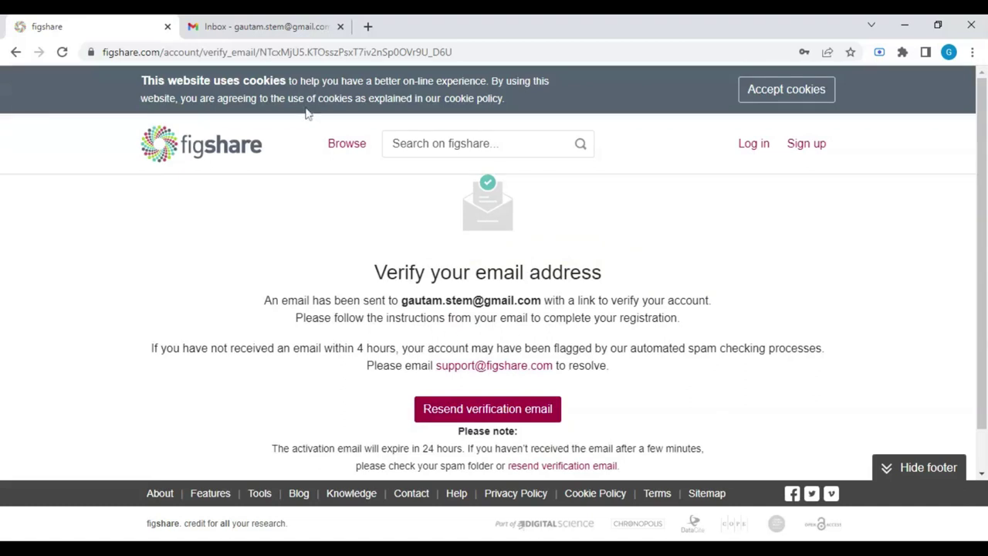
{"action": "left_click", "coordinate": [279, 23]}
{"action": "left_click", "coordinate": [446, 207]}
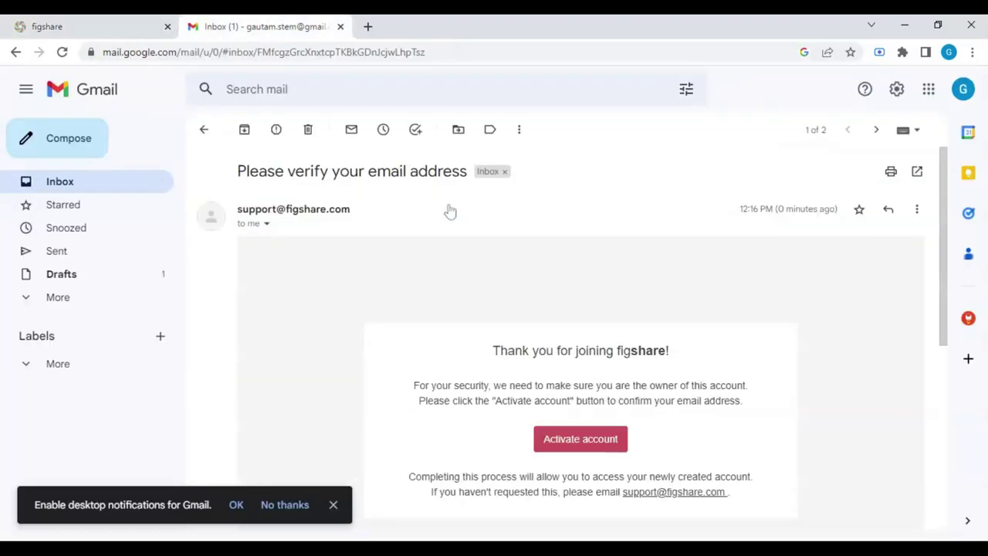
{"action": "scroll", "coordinate": [556, 309], "scroll_direction": "down", "scroll_amount": 2}
{"action": "left_click", "coordinate": [571, 320]}
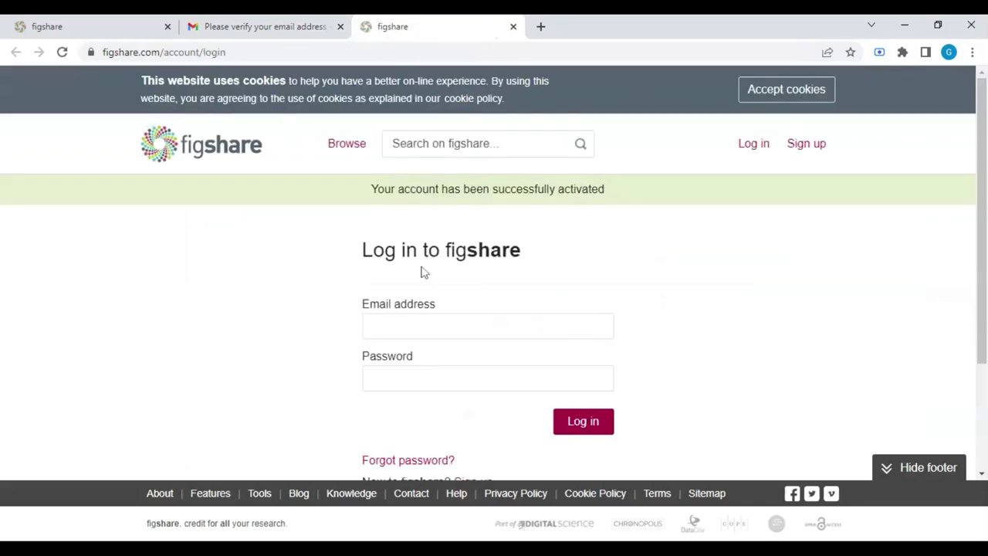
Log in to figshare with the account email address and password.
{"action": "scroll", "coordinate": [423, 270], "scroll_direction": "down", "scroll_amount": 1}
{"action": "left_click", "coordinate": [464, 326]}
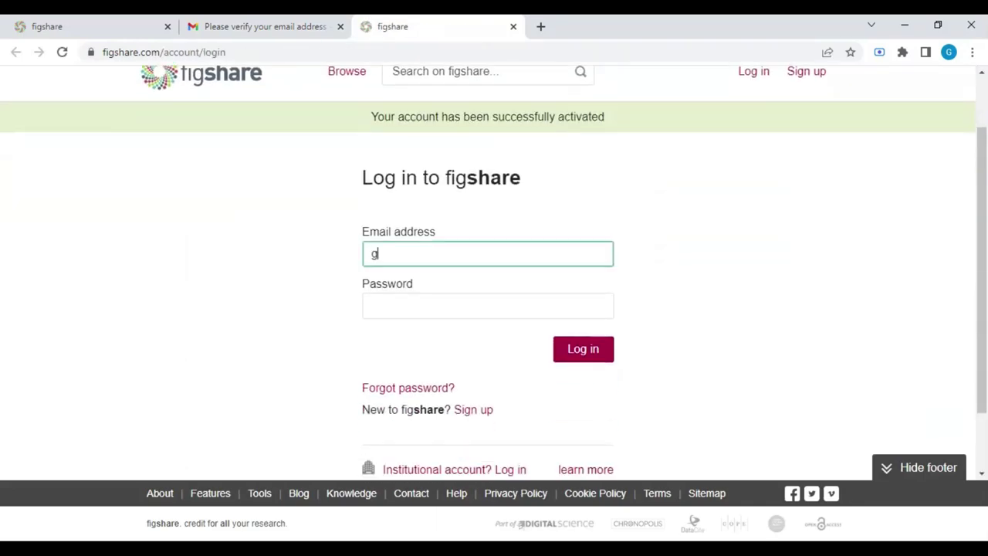
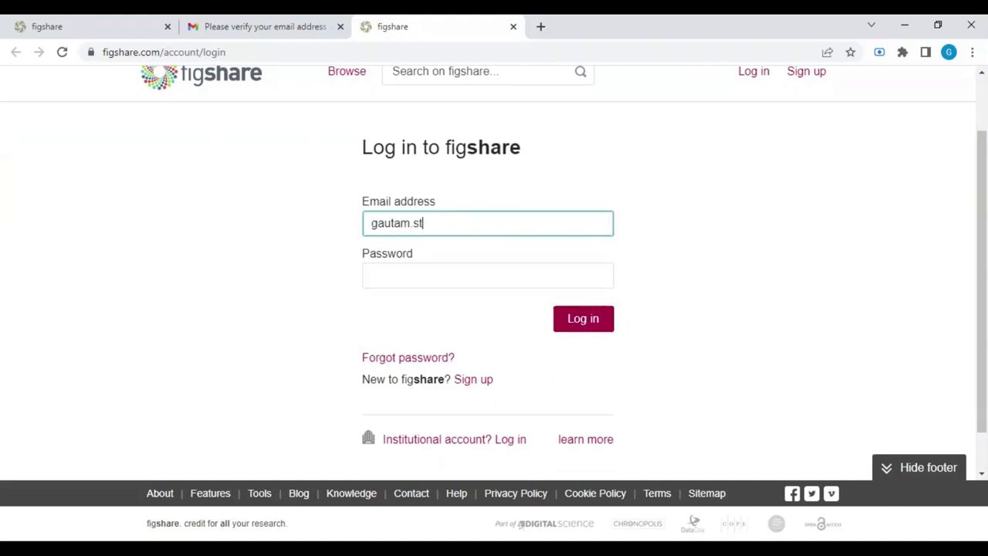
{"action": "key", "text": "Tab"}
{"action": "type", "text": "••"}
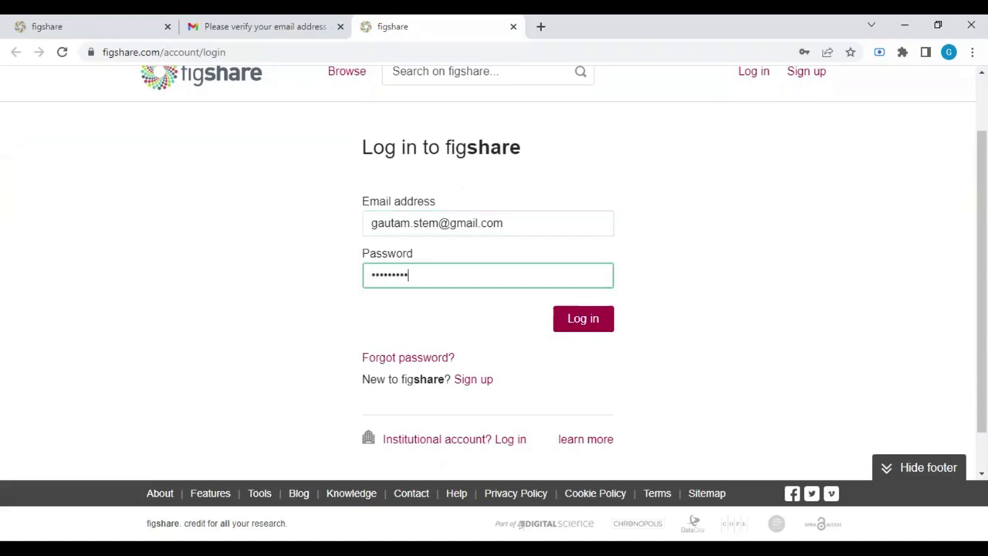
{"action": "left_click", "coordinate": [557, 319]}
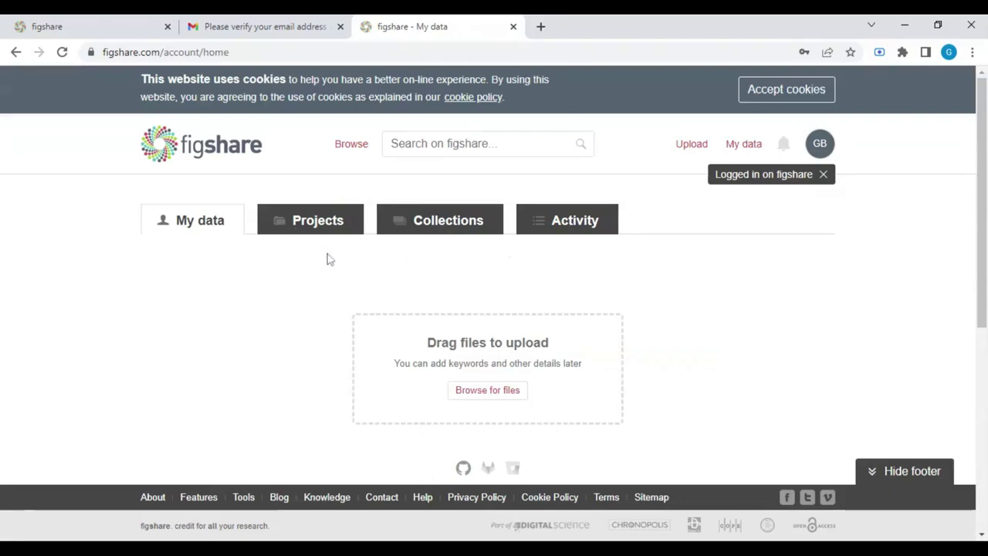
Upload the xlsx file and tick Econometrics nec, Economic models and forecasting, and Panel data analysis.
{"action": "scroll", "coordinate": [304, 247], "scroll_direction": "down", "scroll_amount": 1}
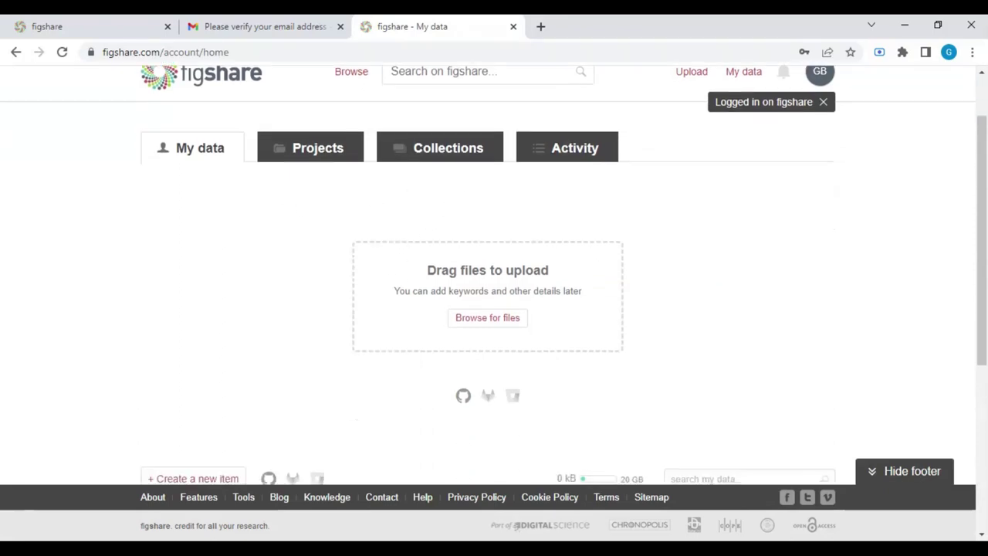
{"action": "left_click", "coordinate": [485, 323]}
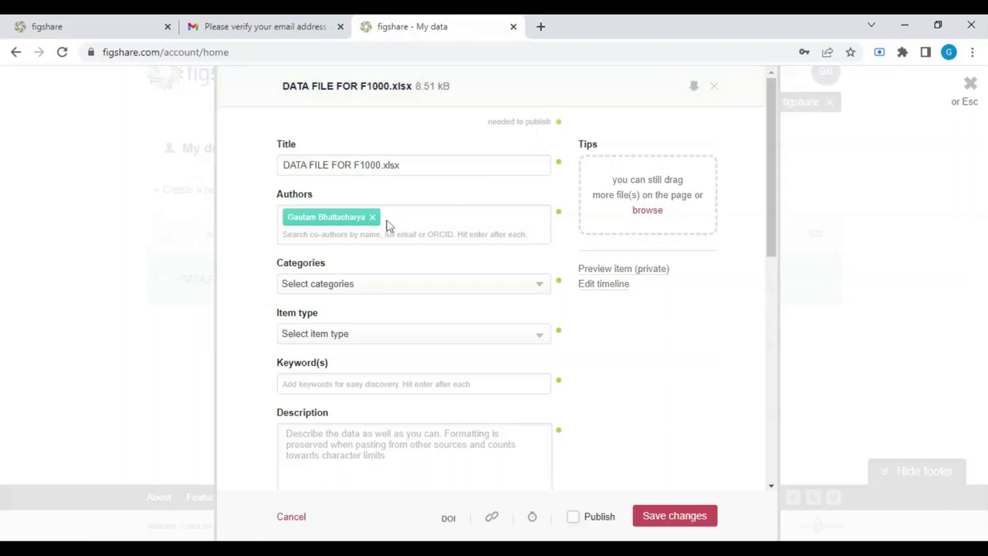
{"action": "left_click", "coordinate": [379, 284]}
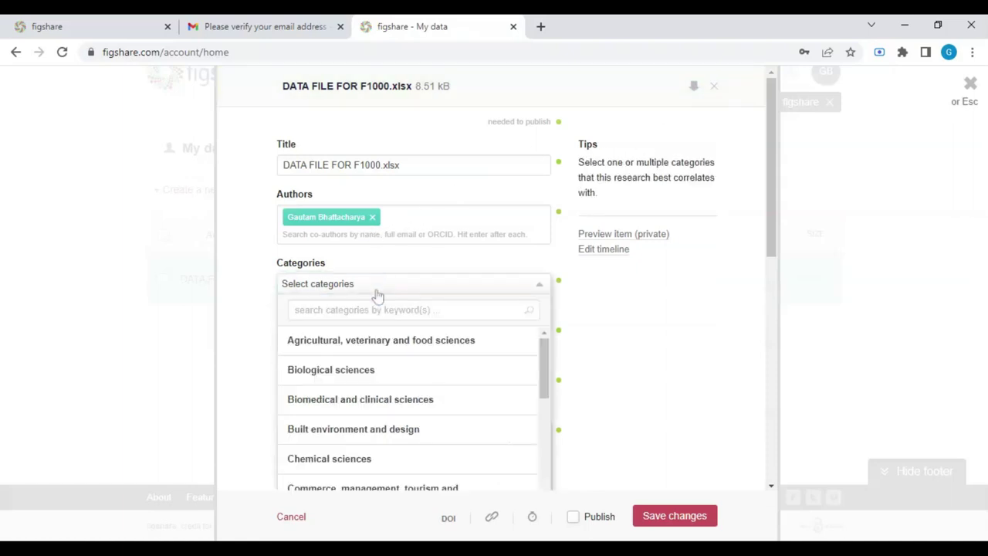
{"action": "scroll", "coordinate": [381, 378], "scroll_direction": "down", "scroll_amount": 5}
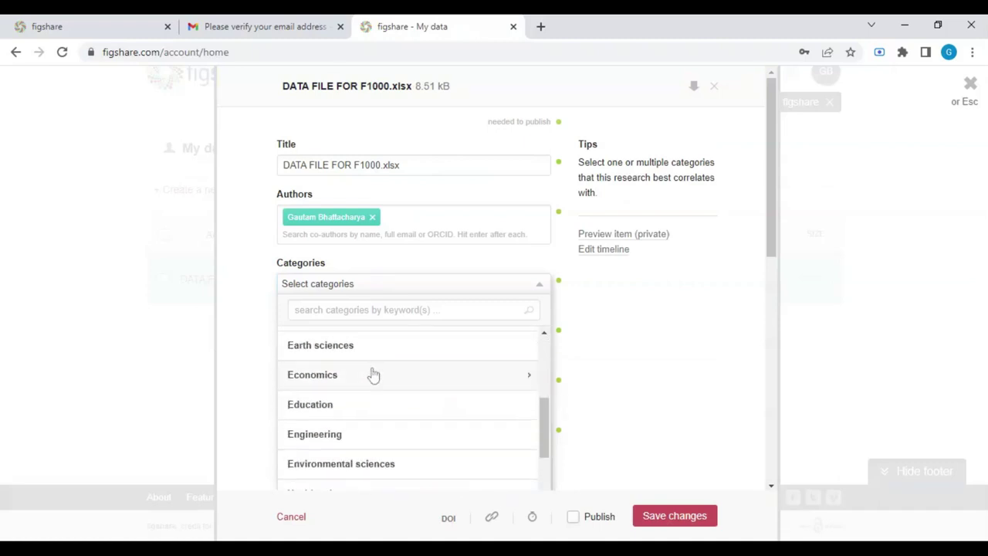
{"action": "left_click", "coordinate": [359, 378]}
{"action": "left_click", "coordinate": [344, 379]}
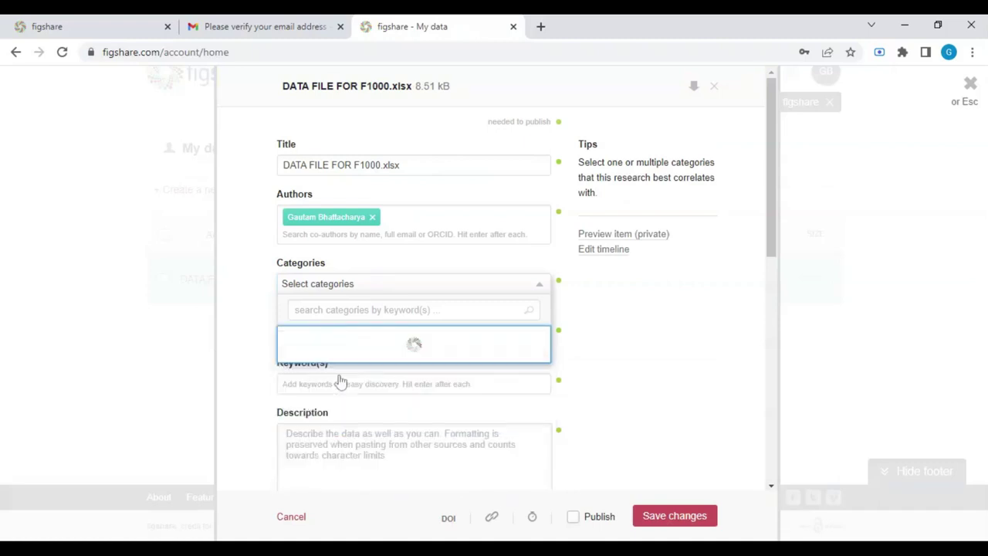
{"action": "left_click", "coordinate": [293, 399]}
{"action": "left_click", "coordinate": [294, 419]}
{"action": "left_click", "coordinate": [293, 440]}
{"action": "left_click", "coordinate": [292, 336]}
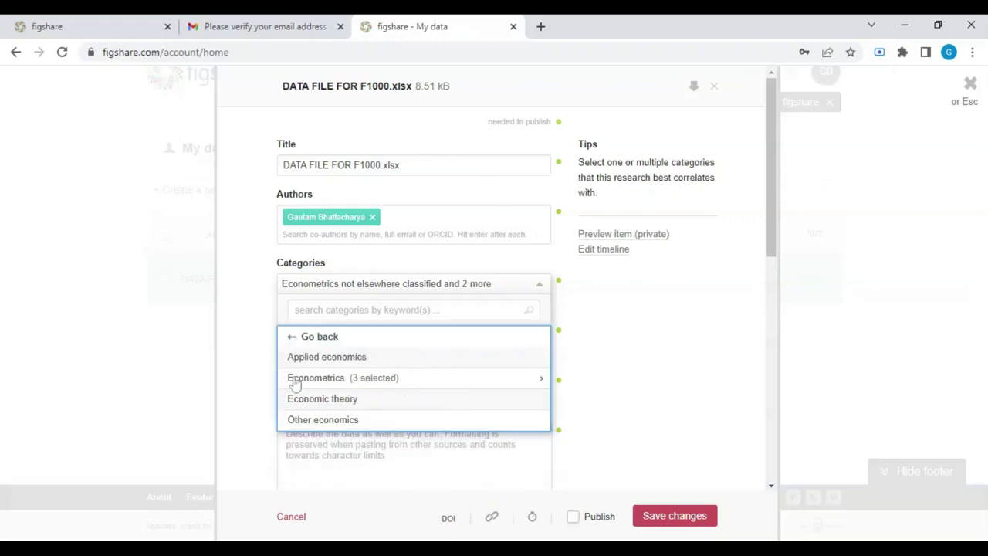
{"action": "left_click", "coordinate": [297, 339]}
Add the Disease surveillance and Other health sciences not elsewhere classified categories.
{"action": "scroll", "coordinate": [332, 402], "scroll_direction": "down", "scroll_amount": 2}
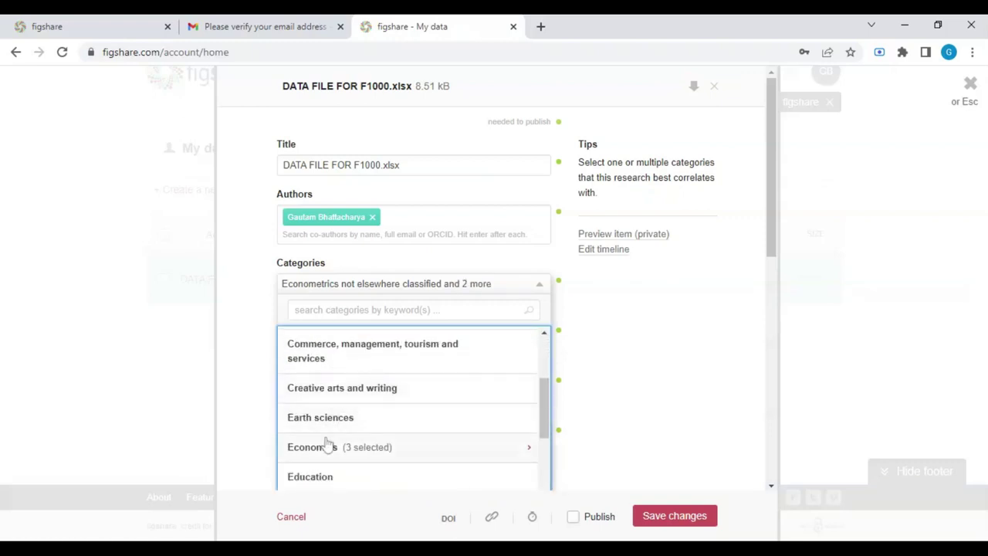
{"action": "scroll", "coordinate": [331, 421], "scroll_direction": "down", "scroll_amount": 2}
{"action": "left_click", "coordinate": [331, 424]}
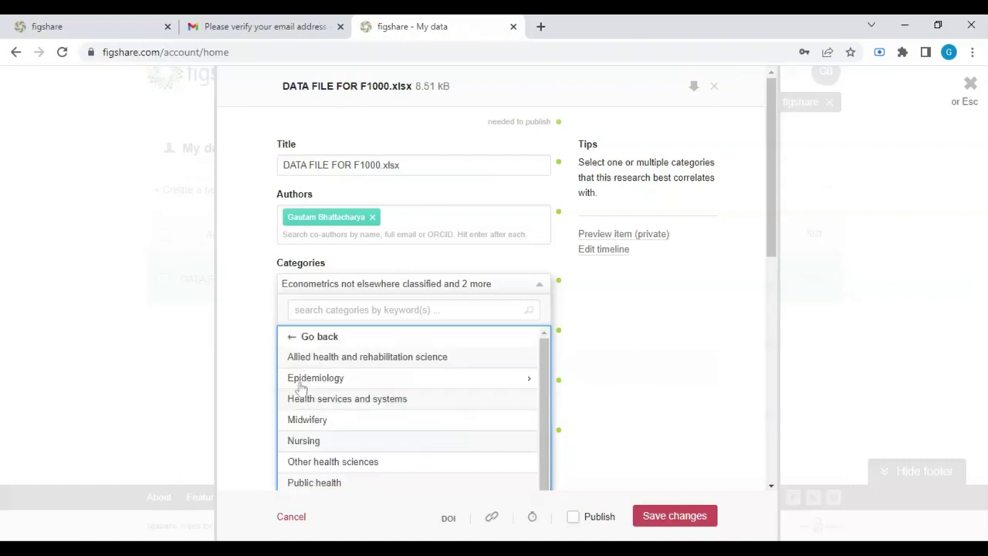
{"action": "left_click", "coordinate": [303, 380]}
{"action": "left_click", "coordinate": [294, 377]}
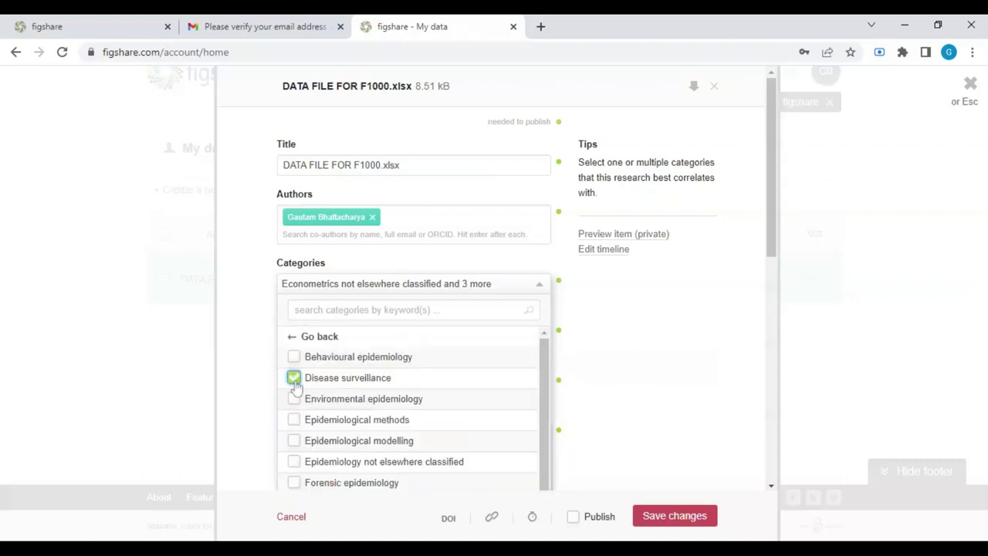
{"action": "left_click", "coordinate": [297, 337]}
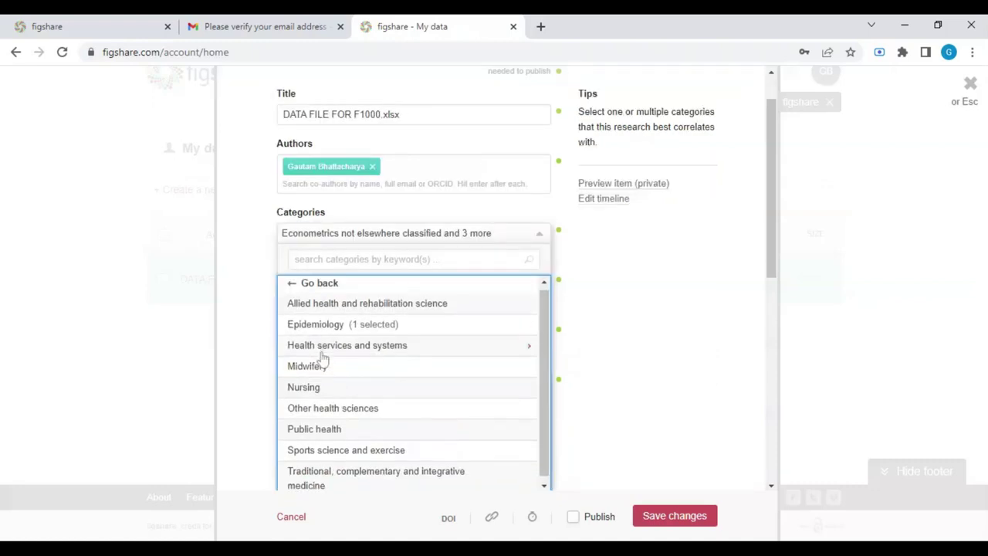
{"action": "left_click", "coordinate": [297, 409]}
{"action": "left_click", "coordinate": [294, 306]}
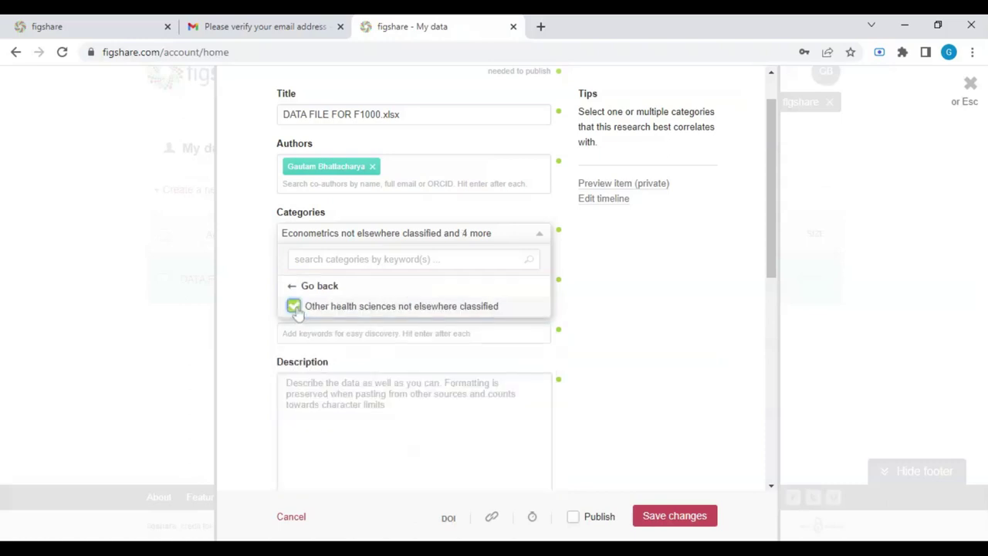
{"action": "left_click", "coordinate": [571, 296]}
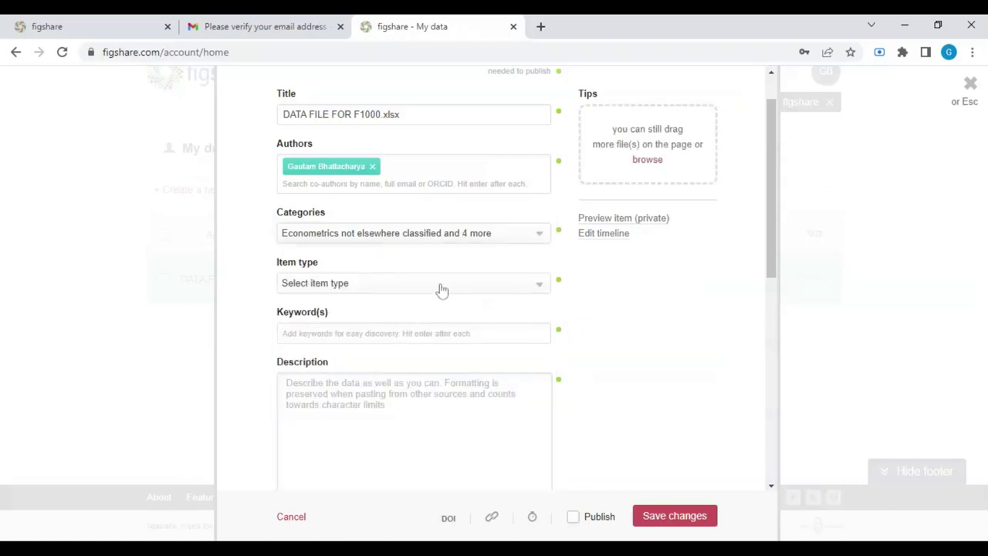
Search 'soc' and tick curriculum and pedagogy, Social and affective neuroscience, and Sociology categories.
{"action": "left_click", "coordinate": [415, 241]}
{"action": "left_click", "coordinate": [391, 260]}
{"action": "type", "text": "humanitis"}
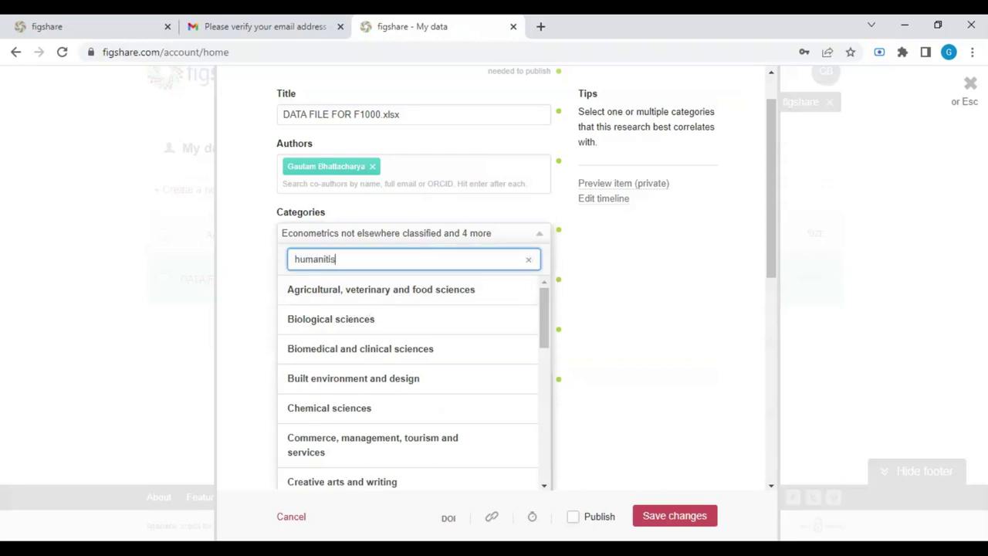
{"action": "left_click", "coordinate": [263, 266]}
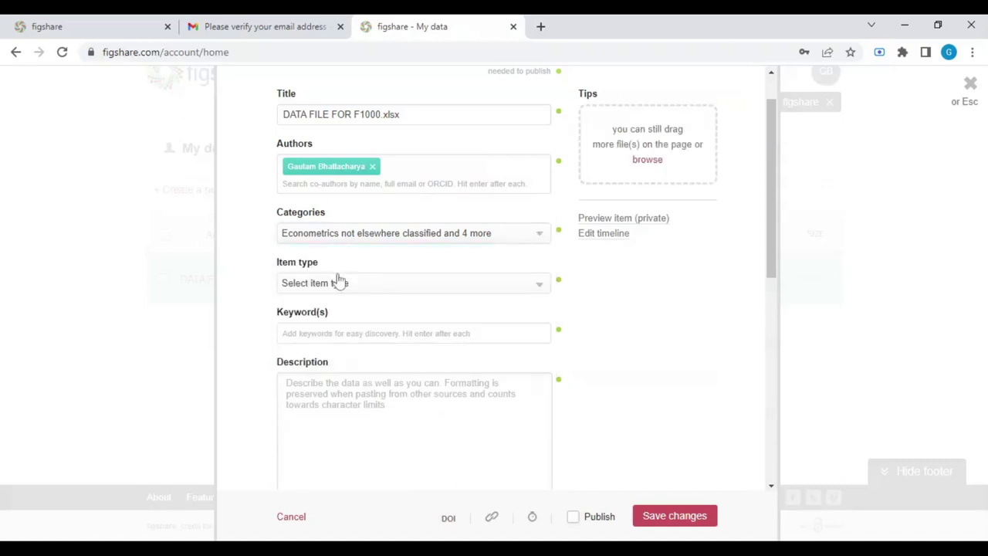
{"action": "left_click", "coordinate": [365, 240]}
{"action": "left_click", "coordinate": [365, 263]}
{"action": "type", "text": "social science"}
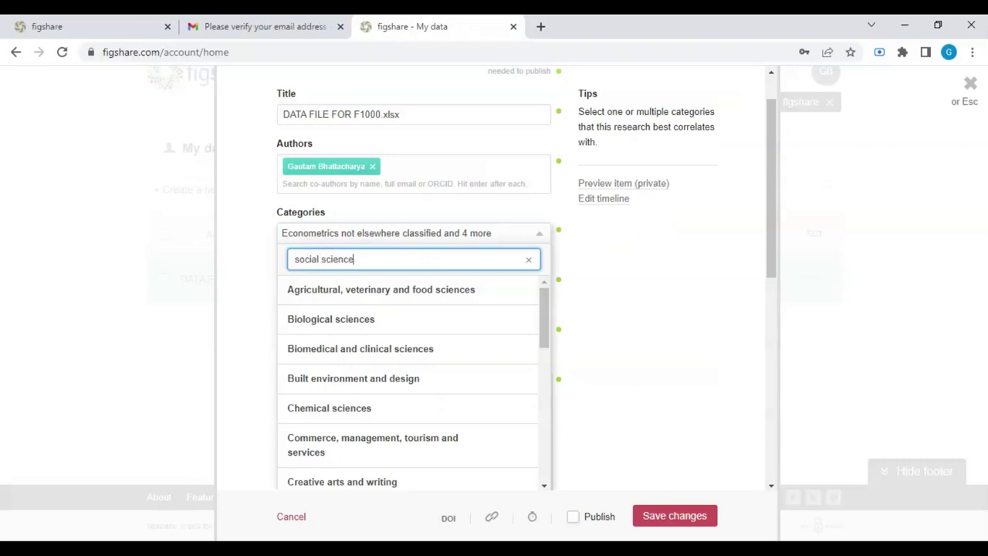
{"action": "left_click", "coordinate": [295, 328]}
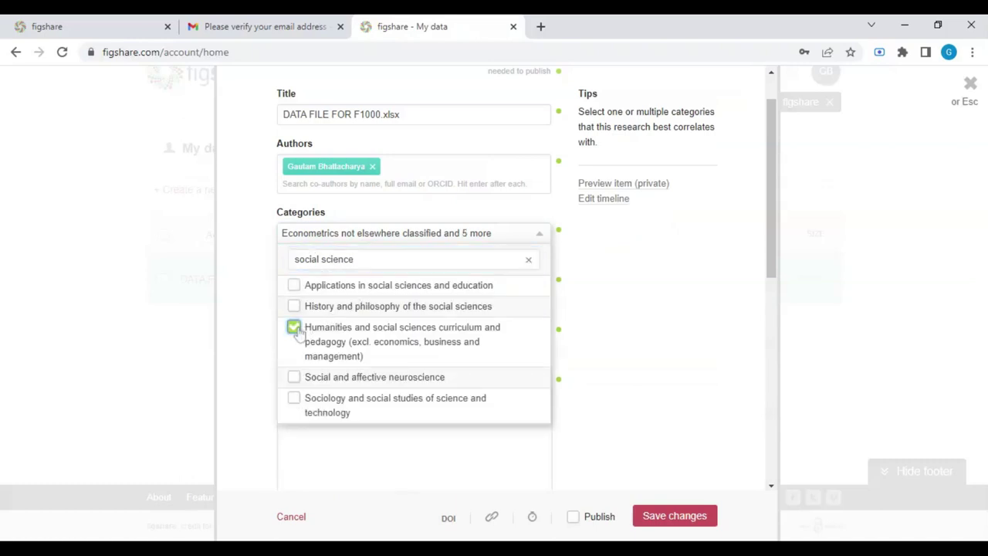
{"action": "left_click", "coordinate": [294, 377]}
{"action": "left_click", "coordinate": [294, 399]}
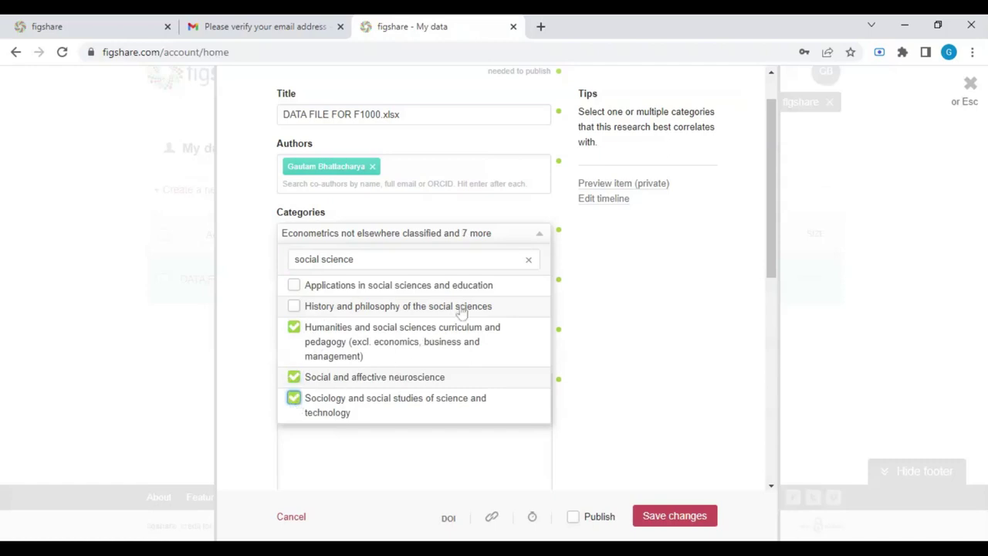
{"action": "left_click", "coordinate": [606, 271]}
{"action": "left_click", "coordinate": [540, 240]}
{"action": "left_click", "coordinate": [593, 254]}
{"action": "scroll", "coordinate": [608, 276], "scroll_direction": "up", "scroll_amount": 1}
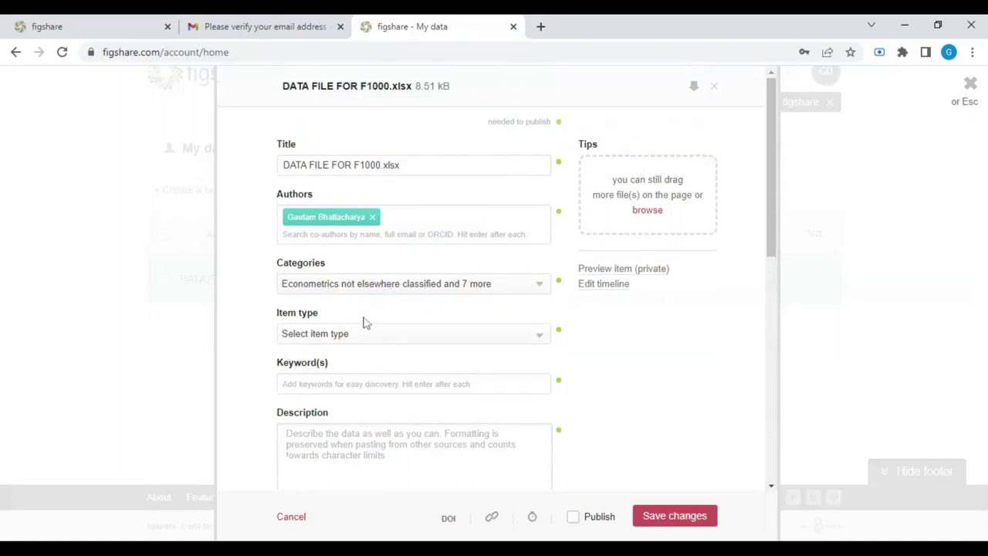
Set the item type to Dataset.
{"action": "scroll", "coordinate": [382, 316], "scroll_direction": "down", "scroll_amount": 1}
{"action": "left_click", "coordinate": [375, 264]}
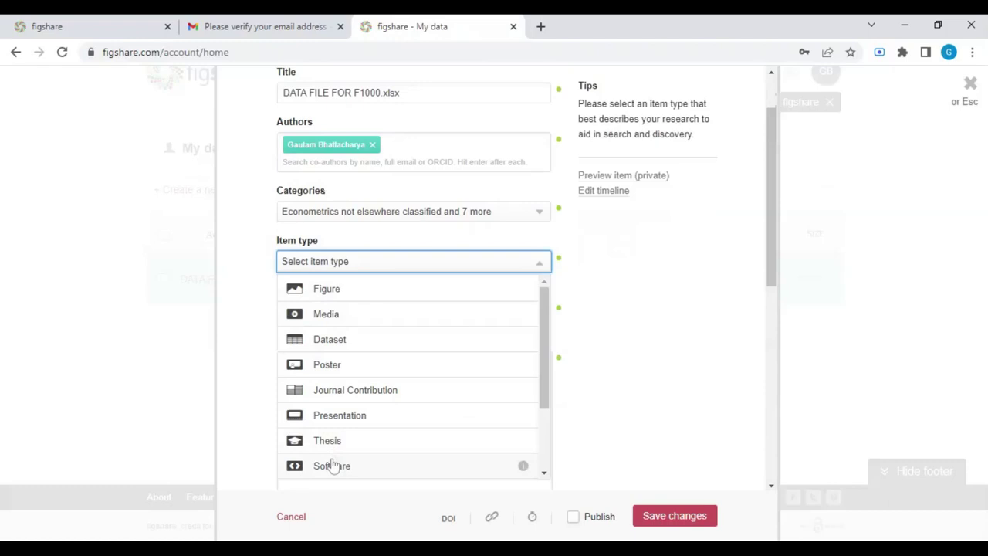
{"action": "left_click", "coordinate": [341, 348]}
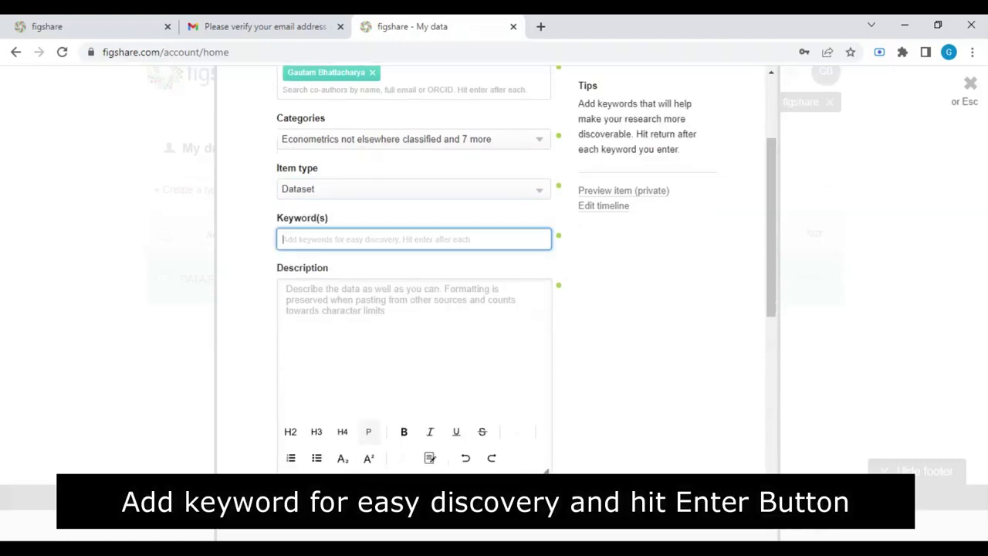
Add the keywords Social science research and Humanities and Social Sciences.
{"action": "type", "text": "science"}
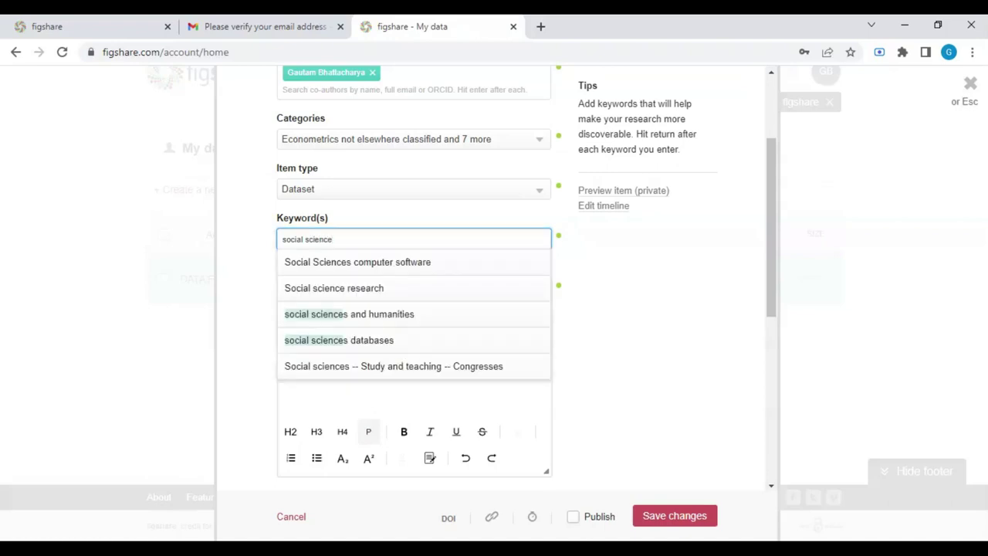
{"action": "left_click", "coordinate": [362, 288]}
{"action": "key", "text": "Return"}
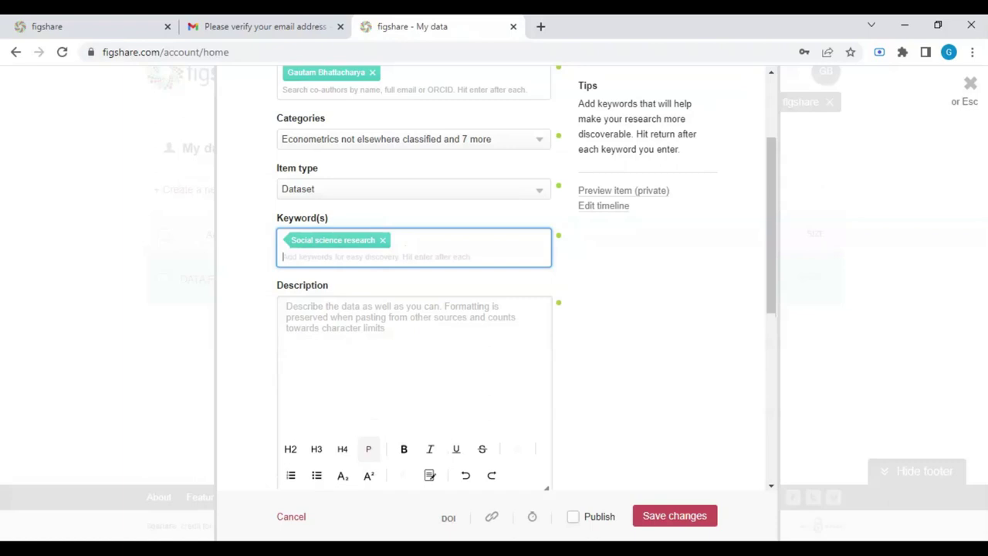
{"action": "type", "text": "humanities"}
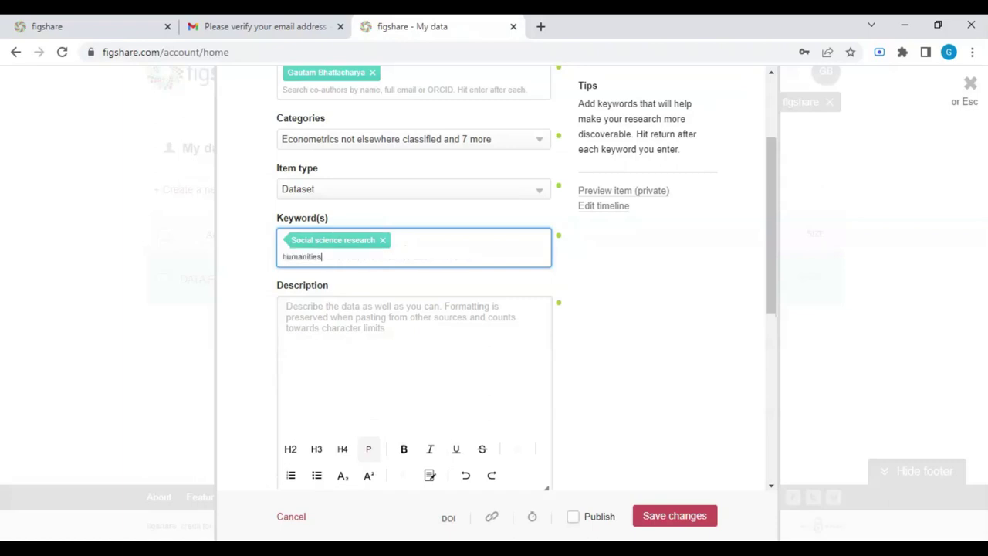
{"action": "key", "text": "Down"}
{"action": "key", "text": "Down"}
{"action": "key", "text": "Down"}
{"action": "key", "text": "Down"}
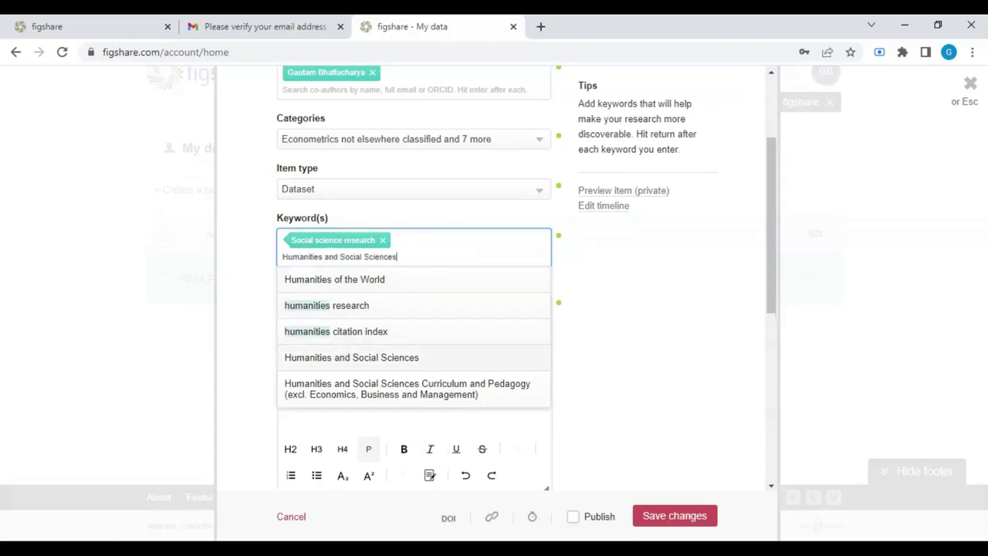
{"action": "key", "text": "Return"}
Enter the description "Data Description not more than 500 words".
{"action": "left_click", "coordinate": [287, 307]}
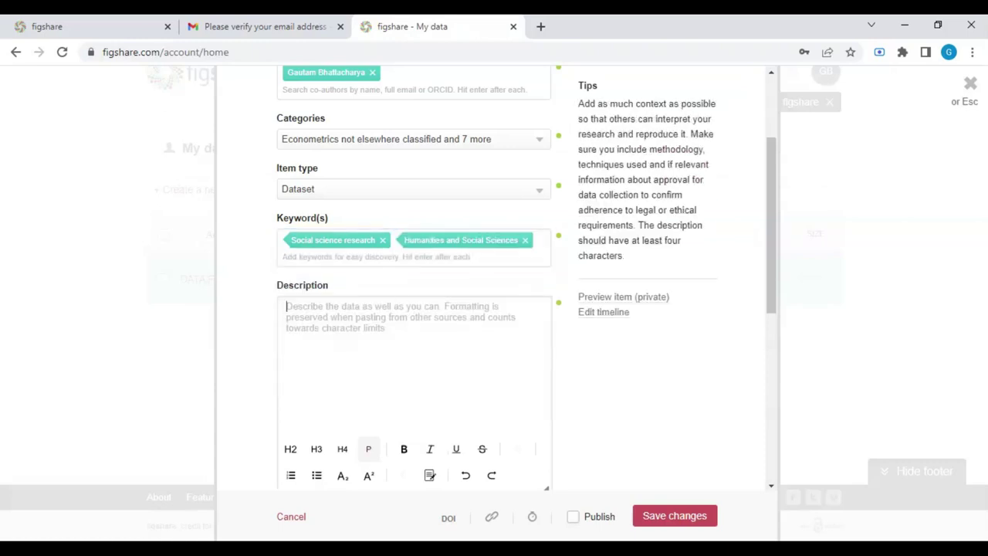
{"action": "type", "text": "Da"}
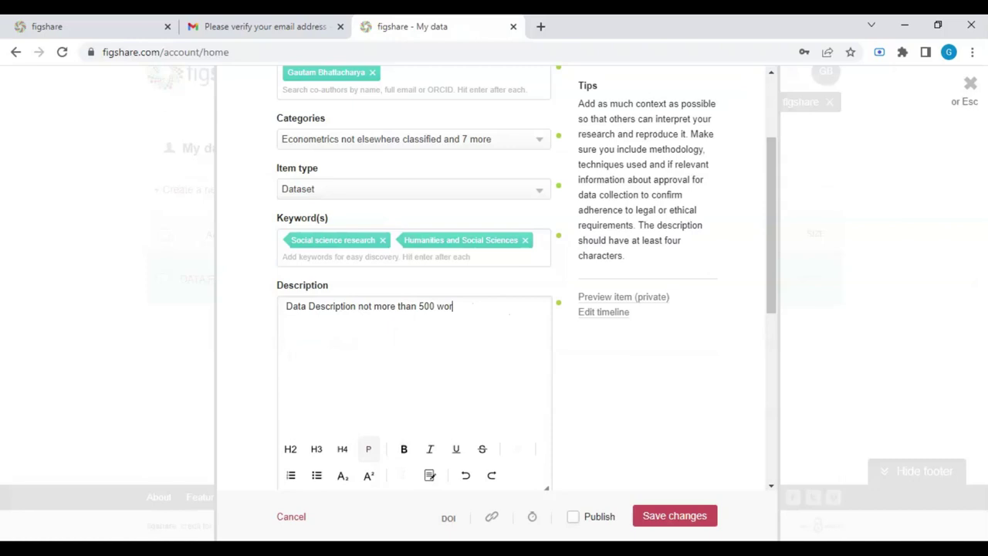
{"action": "scroll", "coordinate": [363, 319], "scroll_direction": "down", "scroll_amount": 3}
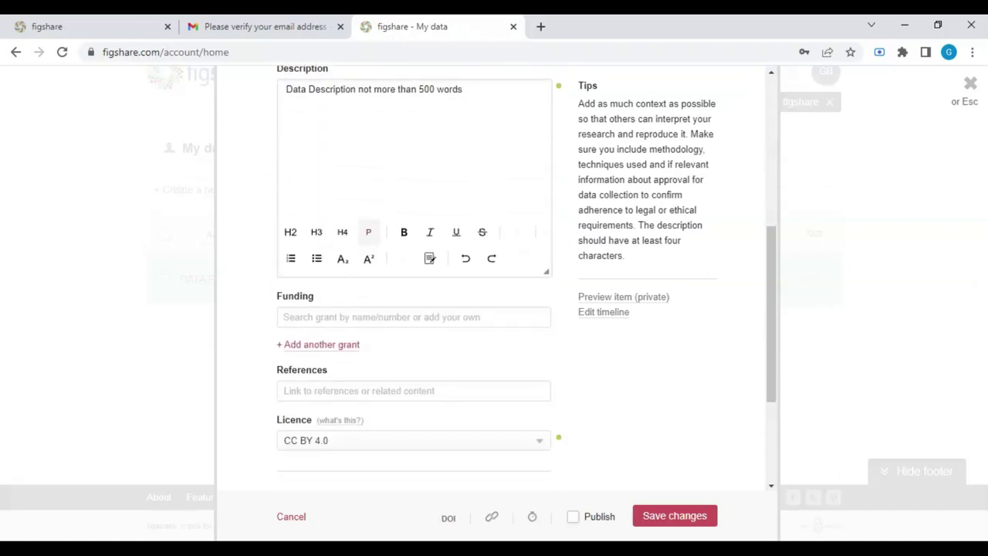
{"action": "scroll", "coordinate": [345, 278], "scroll_direction": "down", "scroll_amount": 1}
{"action": "scroll", "coordinate": [346, 285], "scroll_direction": "down", "scroll_amount": 1}
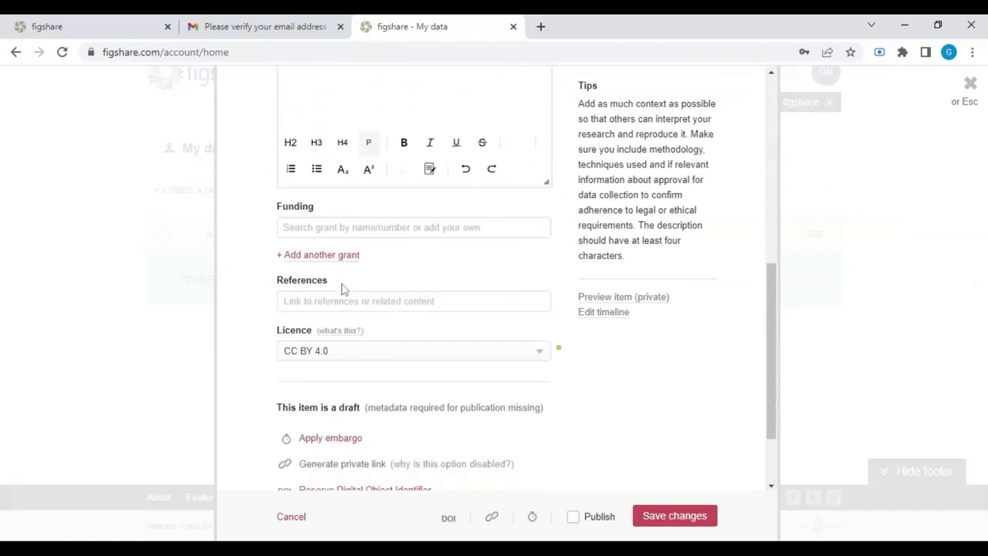
Keep the CC BY 4.0 licence and save the item's changes.
{"action": "left_click", "coordinate": [379, 297]}
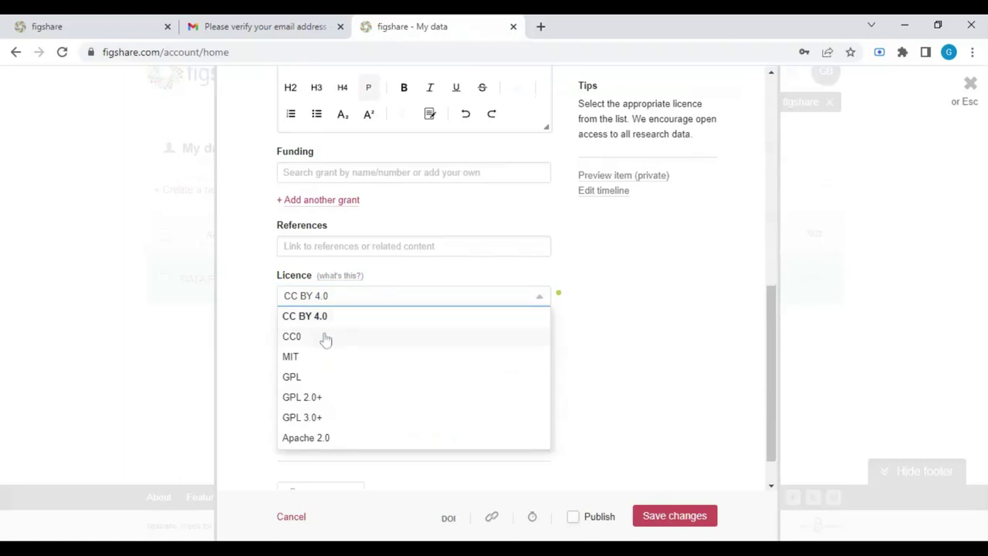
{"action": "left_click", "coordinate": [325, 317]}
{"action": "scroll", "coordinate": [382, 301], "scroll_direction": "down", "scroll_amount": 1}
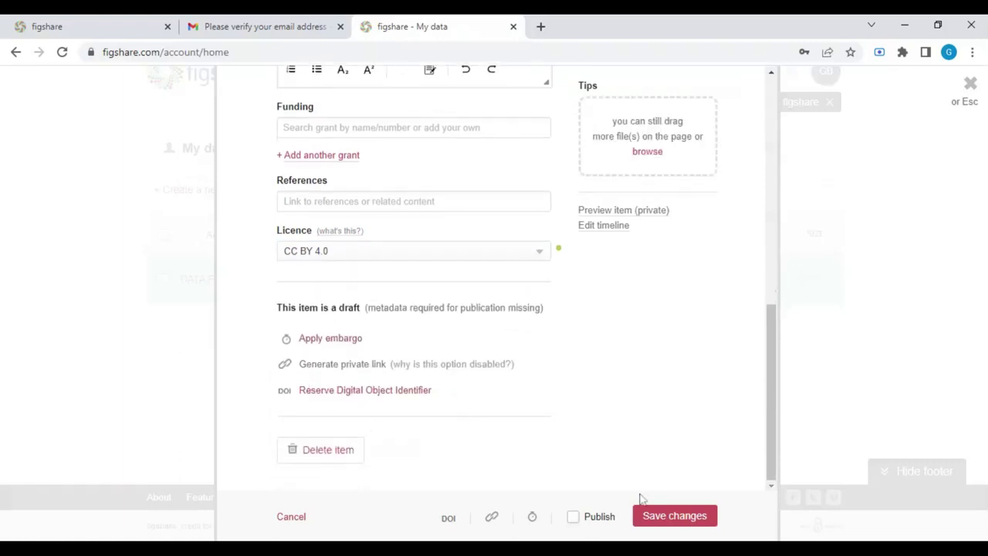
{"action": "left_click", "coordinate": [669, 518]}
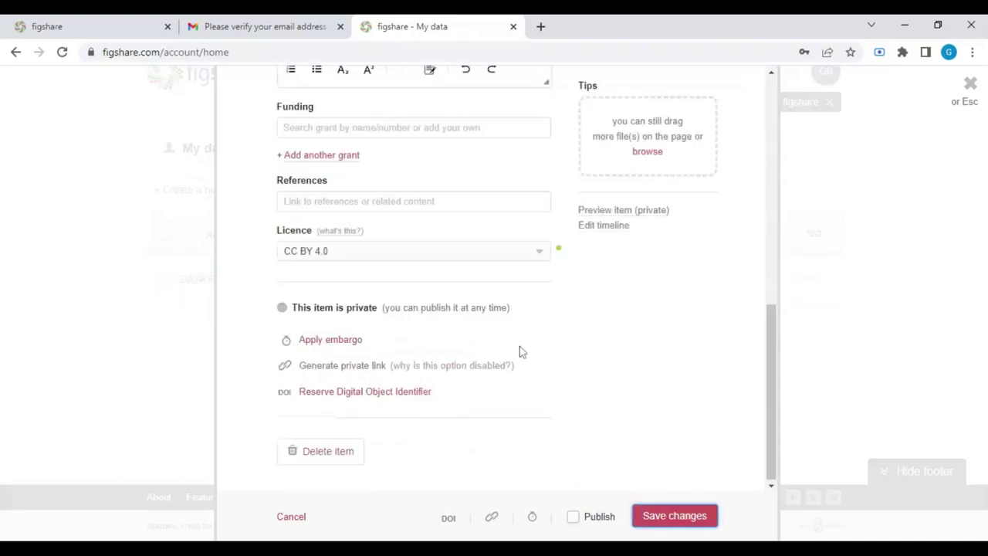
{"action": "scroll", "coordinate": [528, 347], "scroll_direction": "up", "scroll_amount": 2}
{"action": "scroll", "coordinate": [532, 346], "scroll_direction": "down", "scroll_amount": 2}
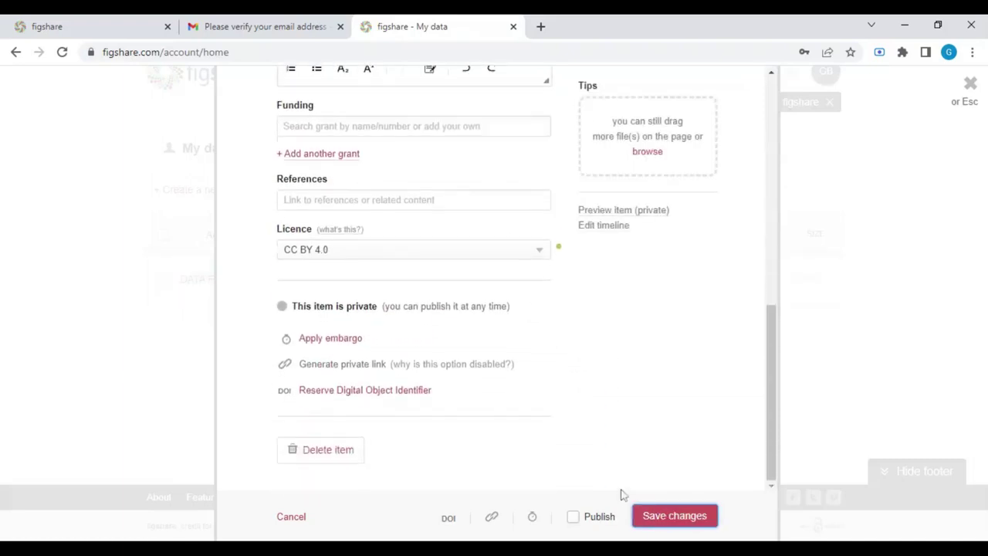
{"action": "scroll", "coordinate": [640, 424], "scroll_direction": "up", "scroll_amount": 8}
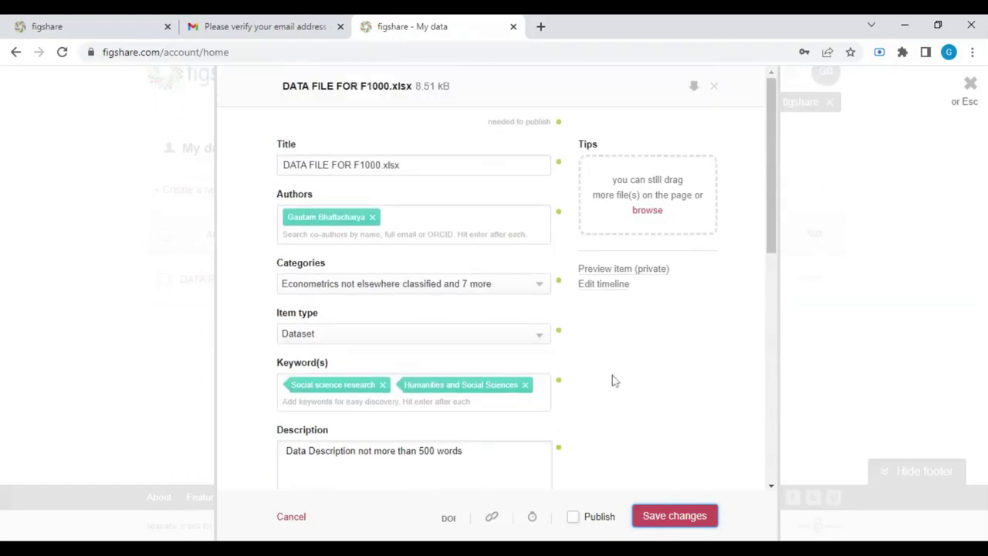
Tick Publish and confirm making DATA FILE FOR F1000.xlsx public.
{"action": "scroll", "coordinate": [617, 386], "scroll_direction": "down", "scroll_amount": 5}
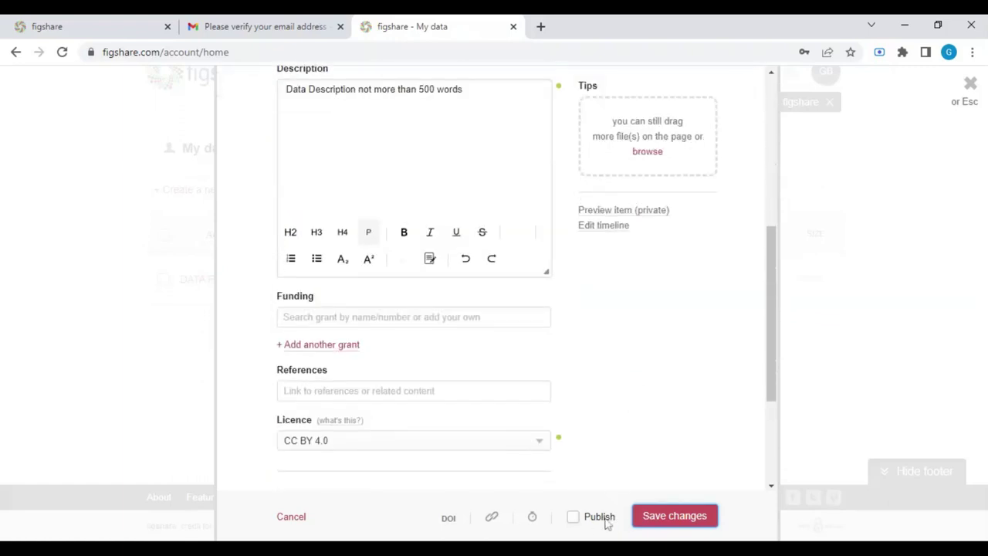
{"action": "left_click", "coordinate": [573, 516]}
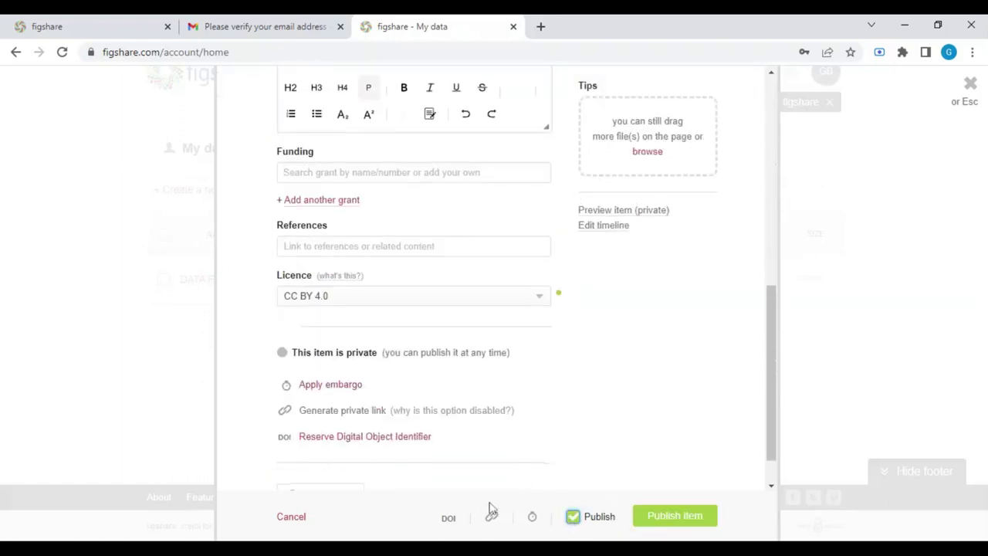
{"action": "left_click", "coordinate": [673, 521]}
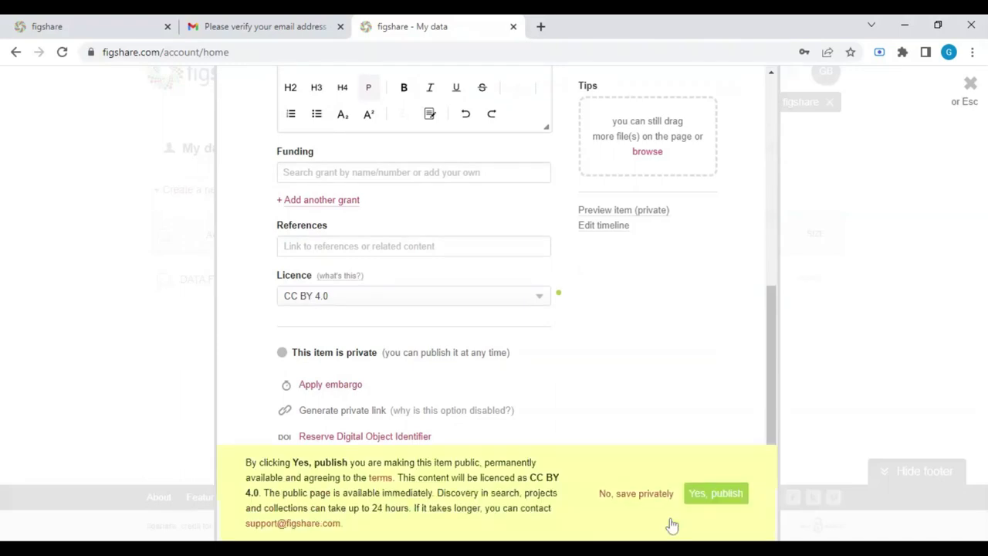
{"action": "left_click", "coordinate": [707, 502]}
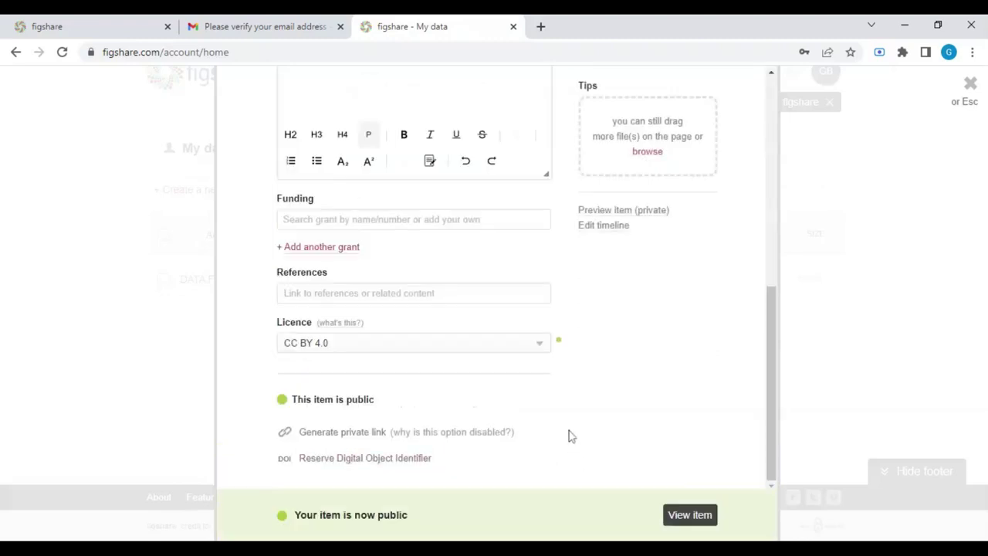
View the published item and copy its DOI from the Cite panel.
{"action": "left_click", "coordinate": [688, 517]}
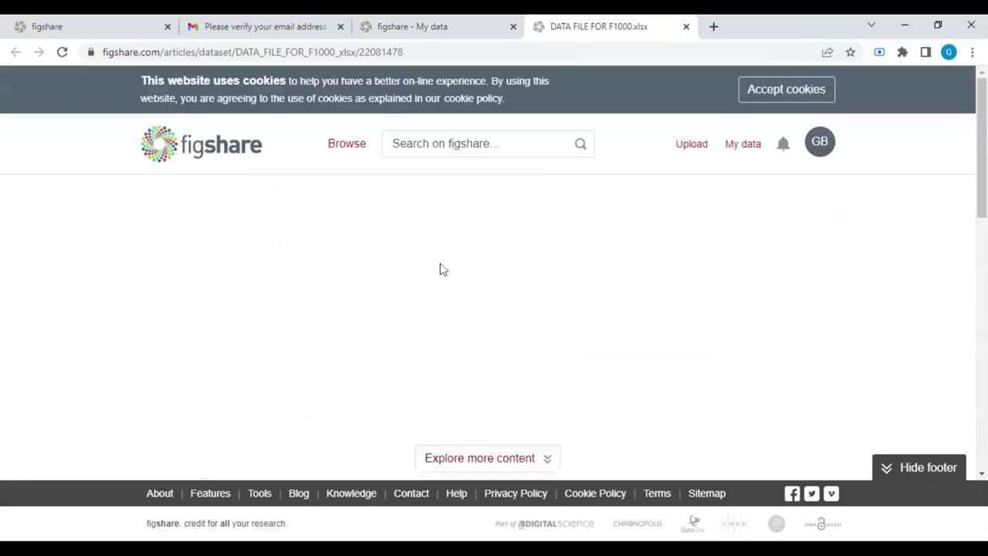
{"action": "scroll", "coordinate": [440, 268], "scroll_direction": "down", "scroll_amount": 4}
{"action": "left_click", "coordinate": [167, 174]}
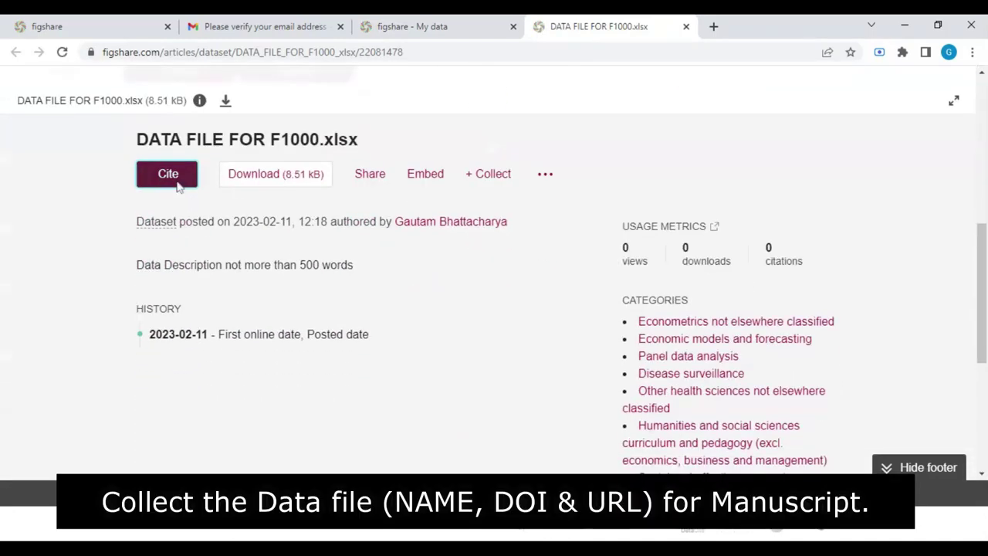
{"action": "mouse_move", "coordinate": [279, 330]}
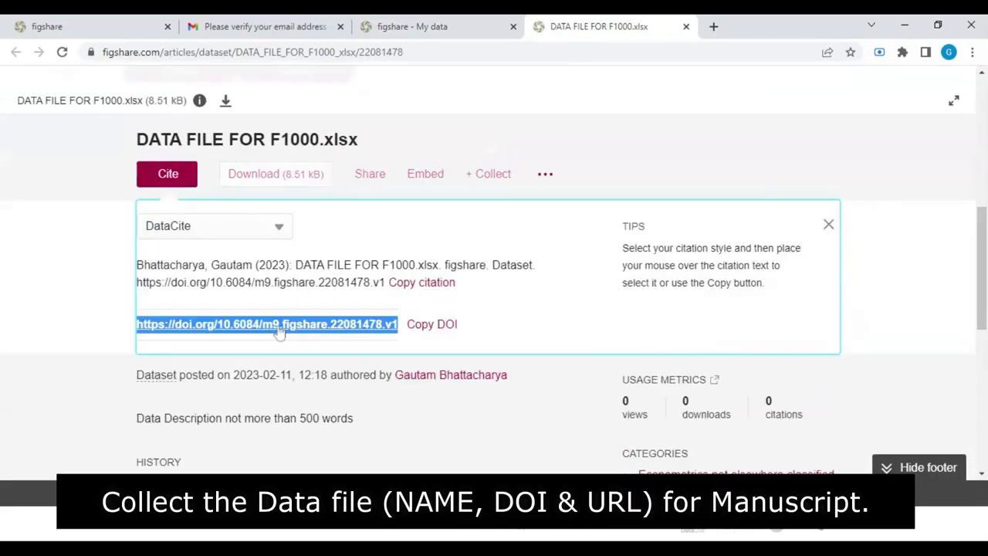
{"action": "left_click", "coordinate": [450, 329]}
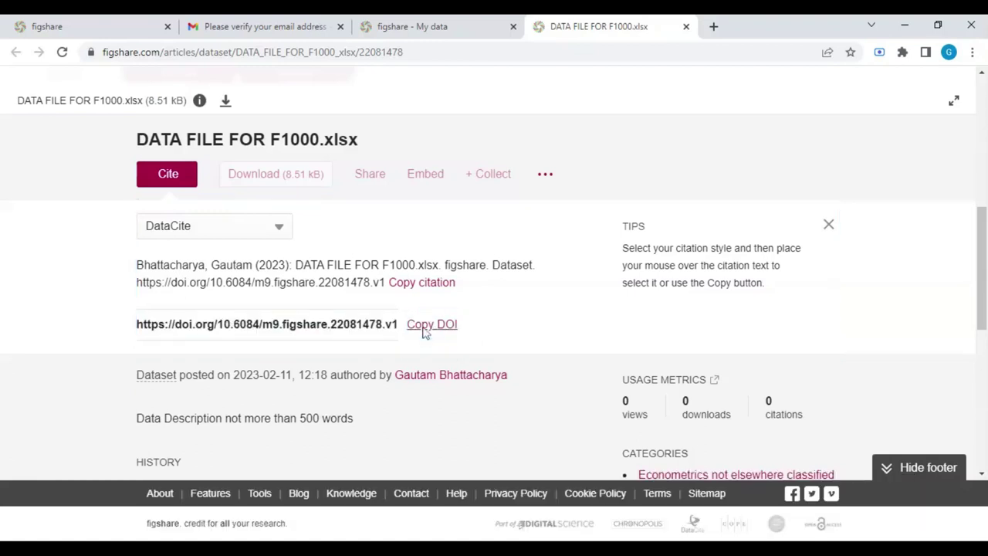
Paste the DOI into a new tab to reach the dataset page ending 22081478/1.
{"action": "left_click", "coordinate": [714, 26]}
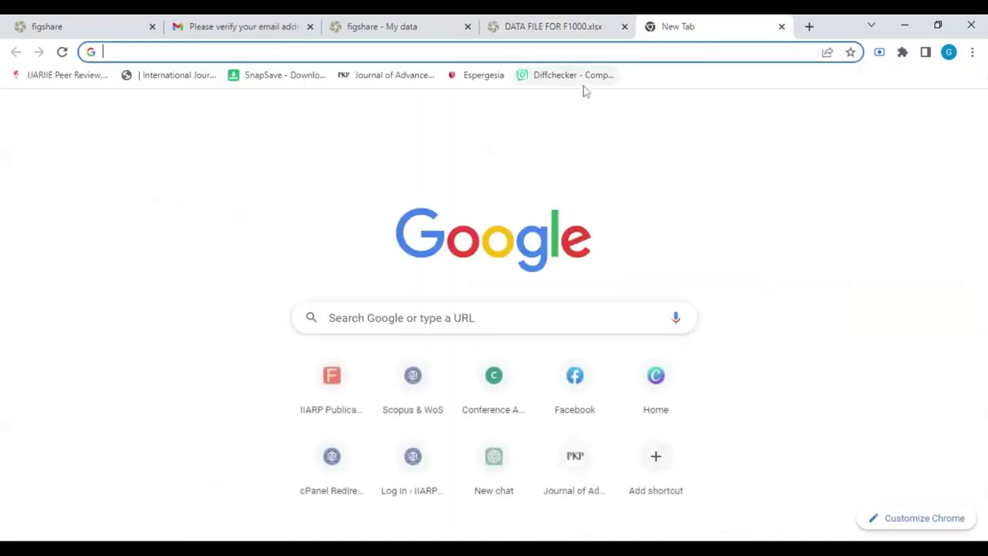
{"action": "key", "text": "ctrl+v"}
{"action": "key", "text": "Return"}
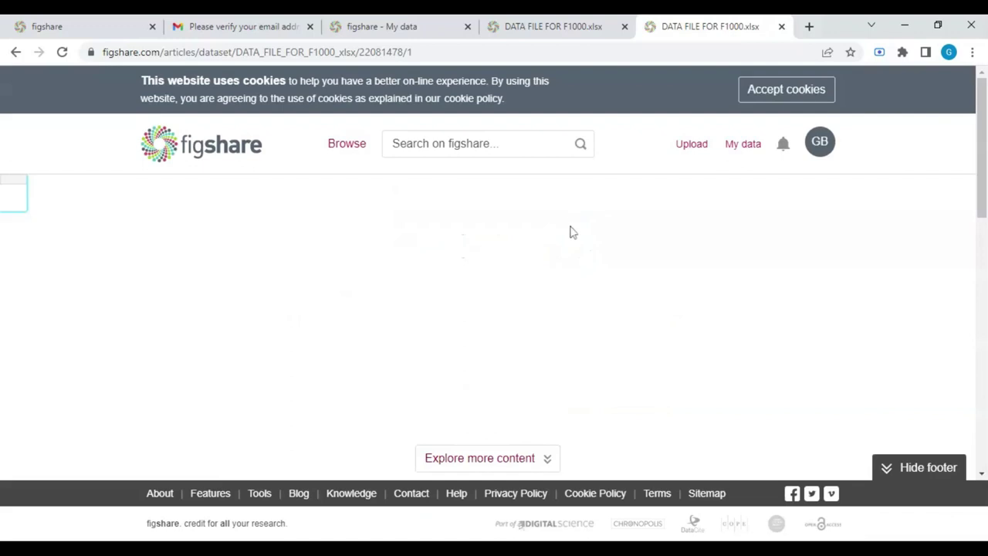
{"action": "scroll", "coordinate": [569, 232], "scroll_direction": "down", "scroll_amount": 8}
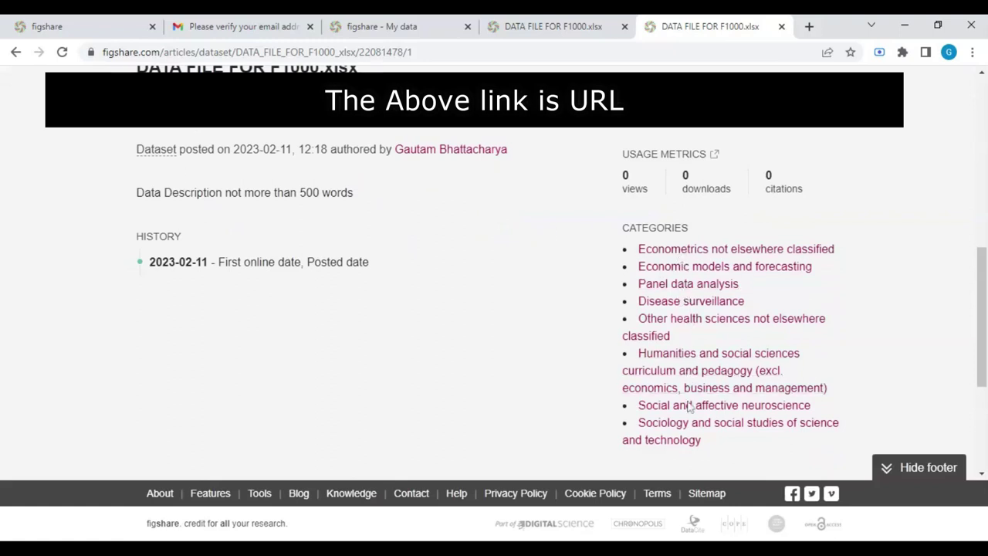
{"action": "scroll", "coordinate": [437, 345], "scroll_direction": "up", "scroll_amount": 6}
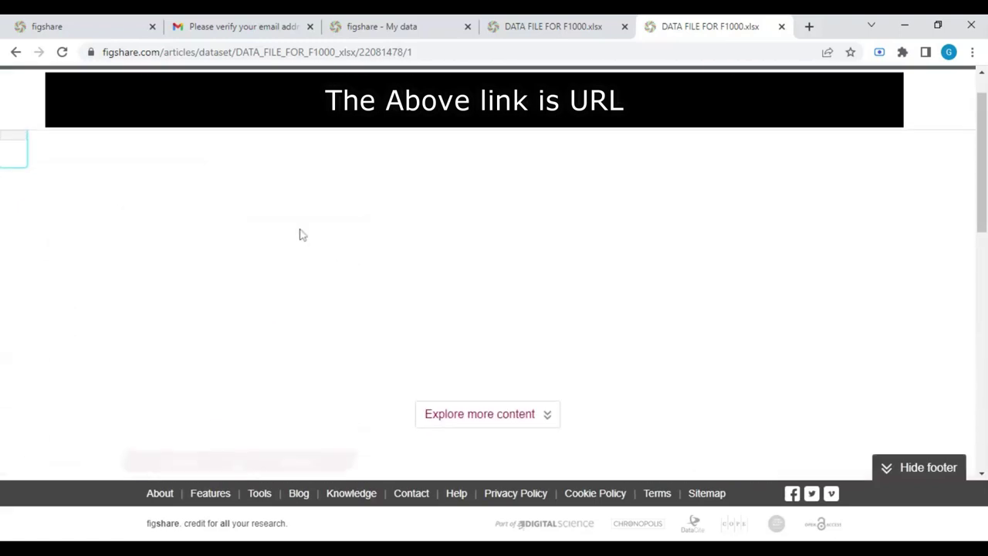
{"action": "scroll", "coordinate": [612, 257], "scroll_direction": "down", "scroll_amount": 5}
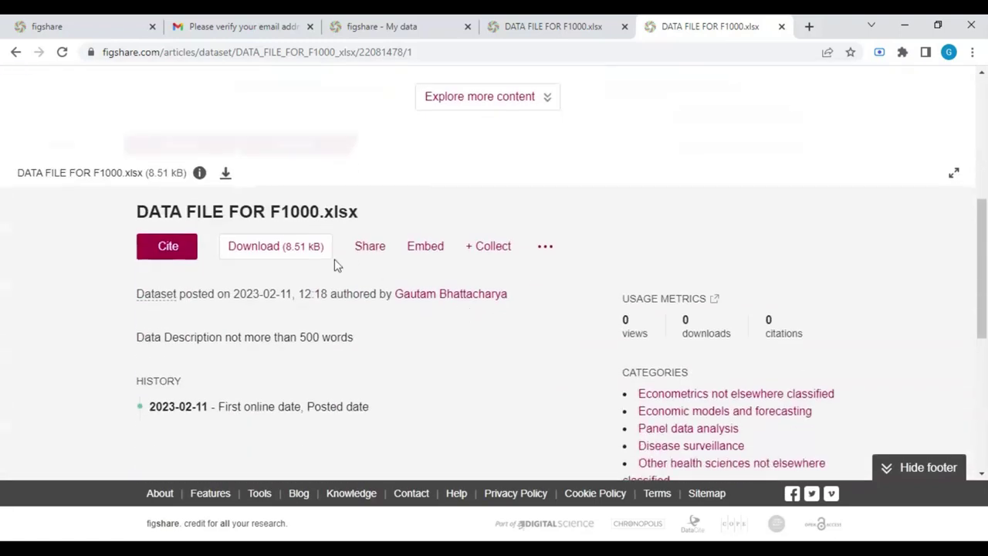